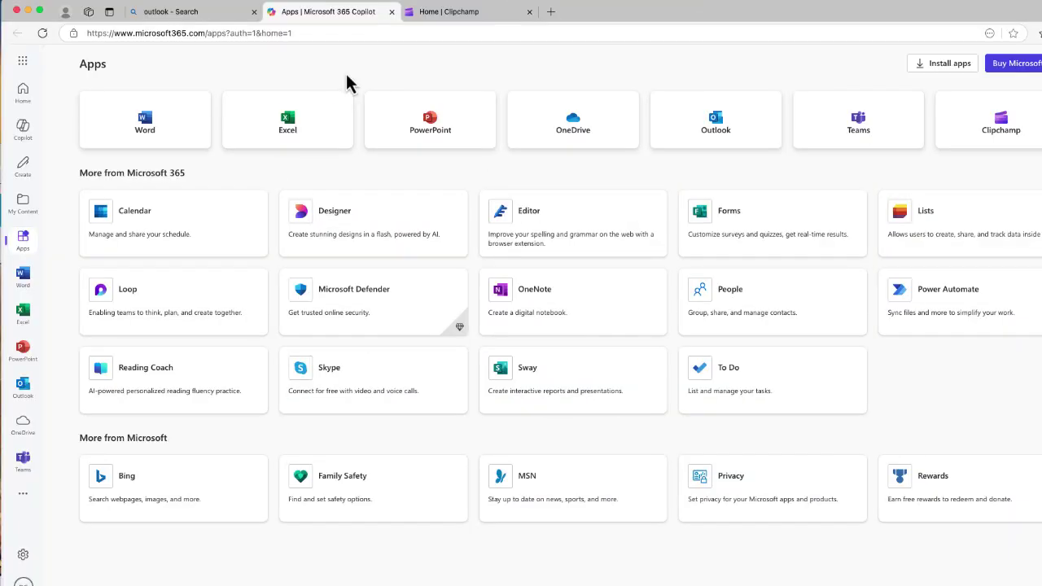
# - Launch Clipchamp from the Microsoft 365 app launcher and go to its Home tab
pyautogui.click(24, 65)
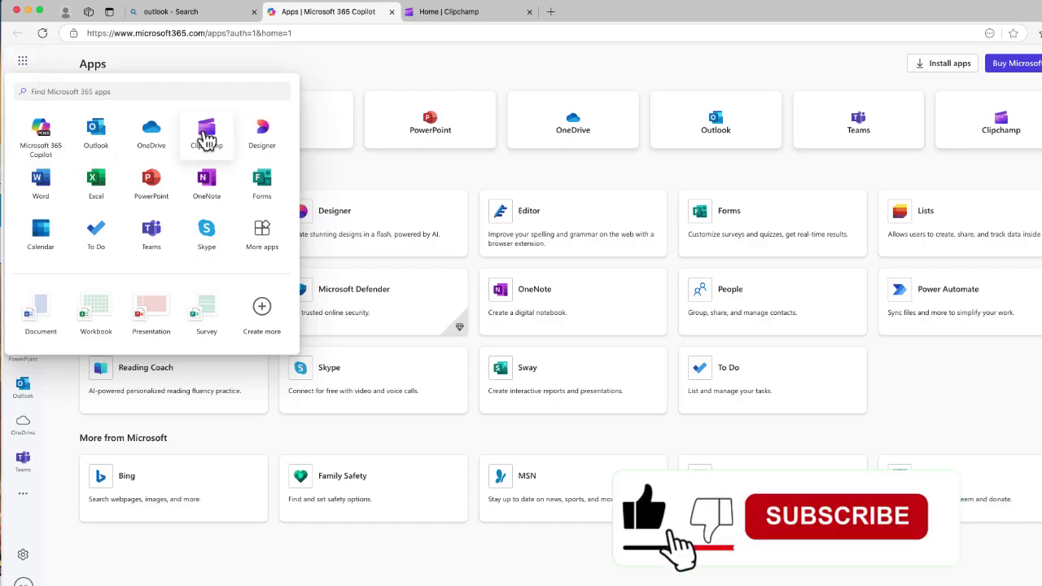
pyautogui.click(487, 13)
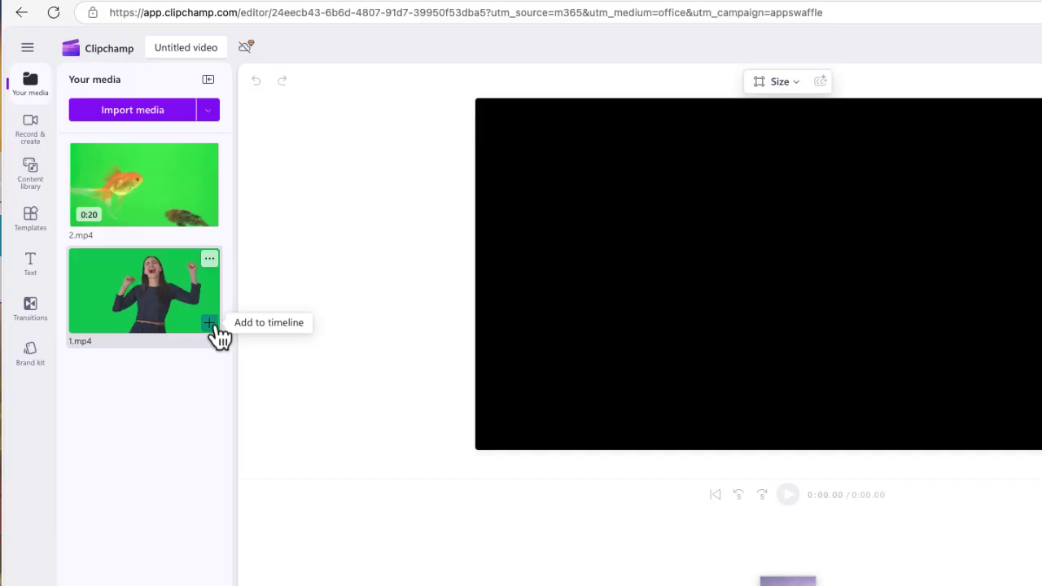
# - Add 1.mp4 to the timeline and preview it from the start to about five seconds
pyautogui.click(214, 324)
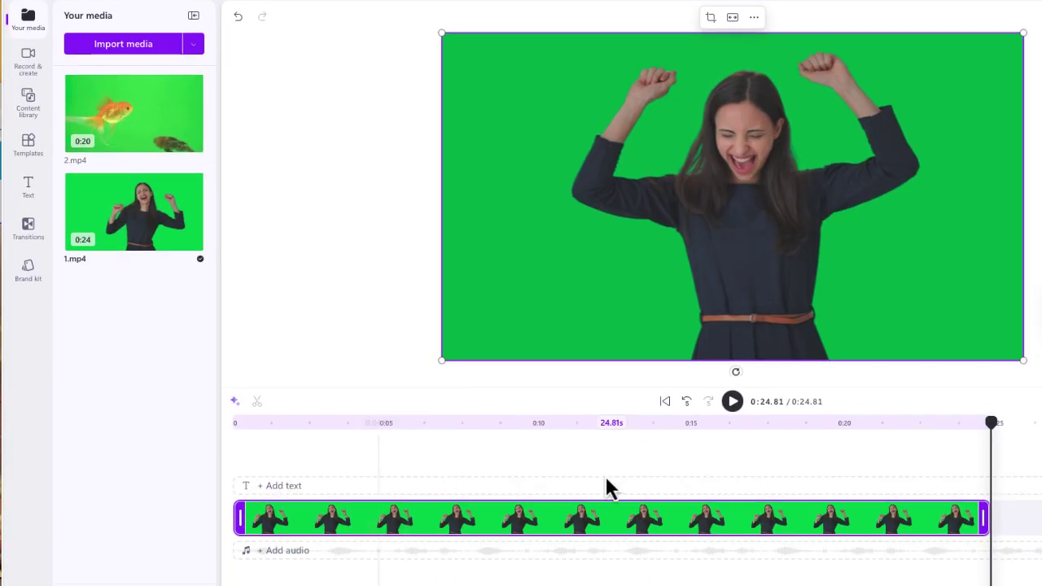
pyautogui.moveTo(998, 424); pyautogui.dragTo(251, 450)
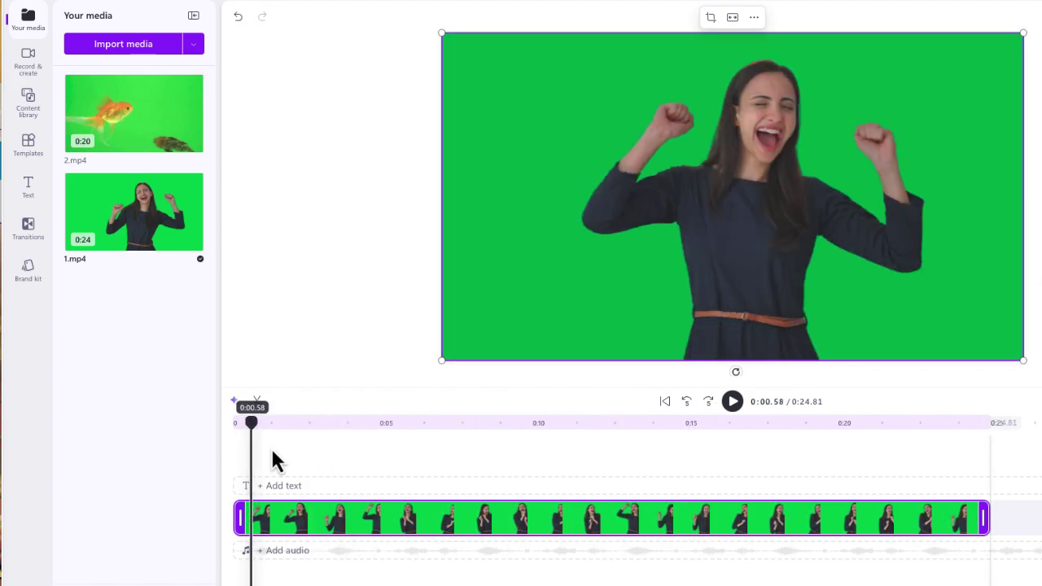
pyautogui.click(733, 402)
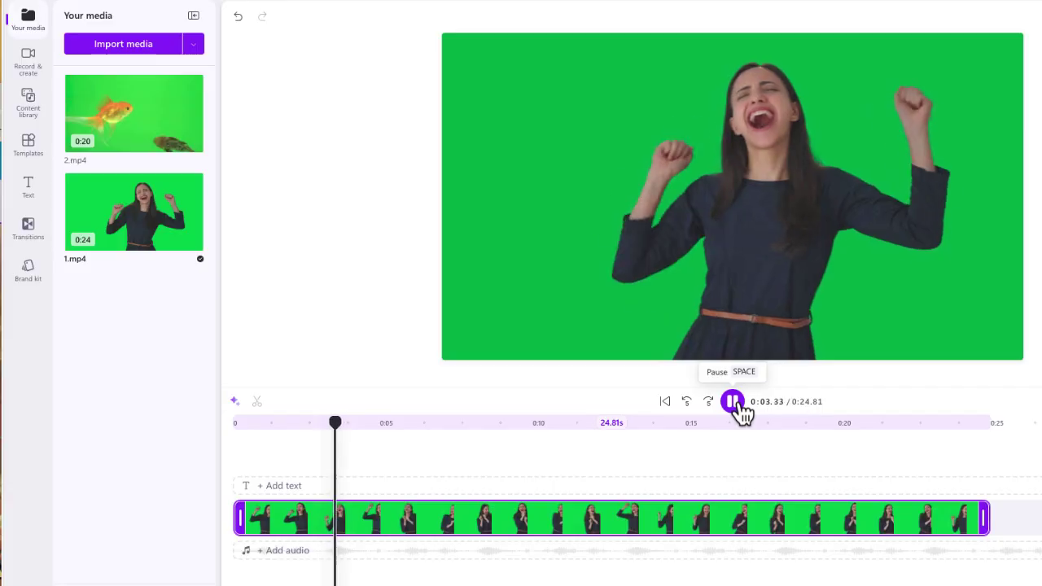
pyautogui.click(733, 402)
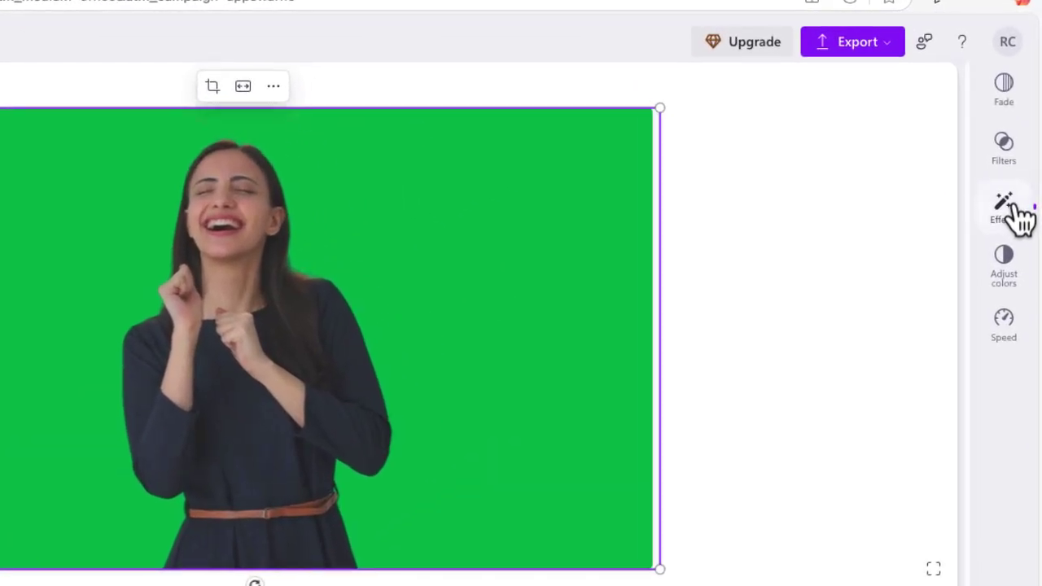
# - Search effects for 'gree' and apply Green screen to 1.mp4, keying its background to black
pyautogui.click(1020, 128)
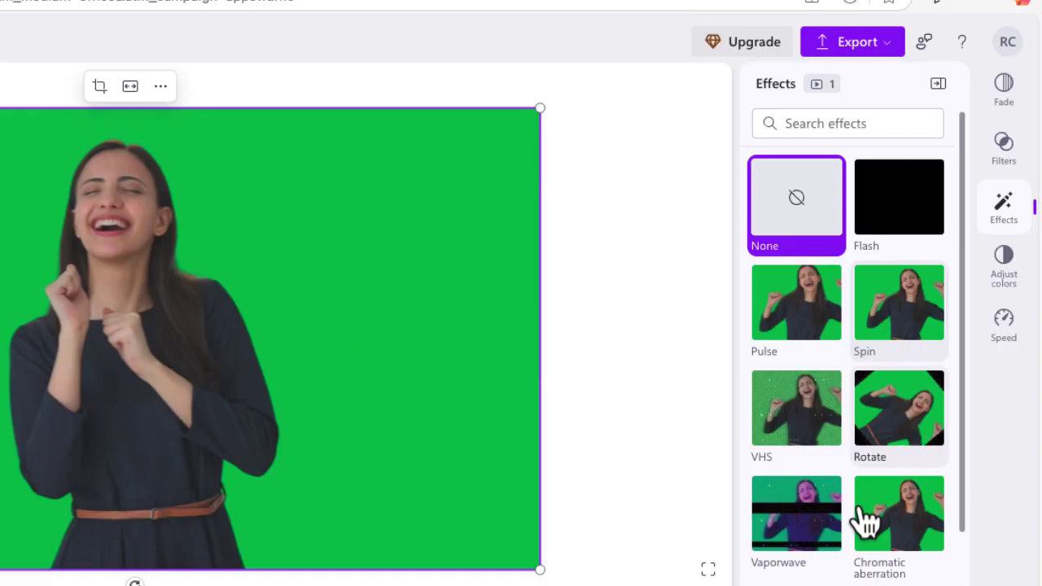
pyautogui.scroll(-4, 854, 506)
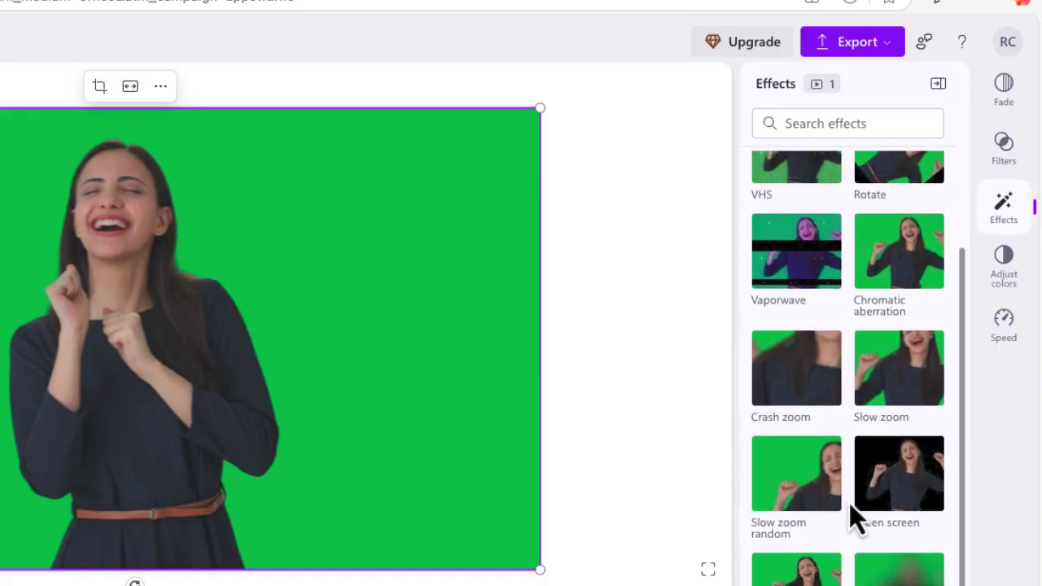
pyautogui.scroll(-5, 849, 502)
pyautogui.scroll(-2, 888, 513)
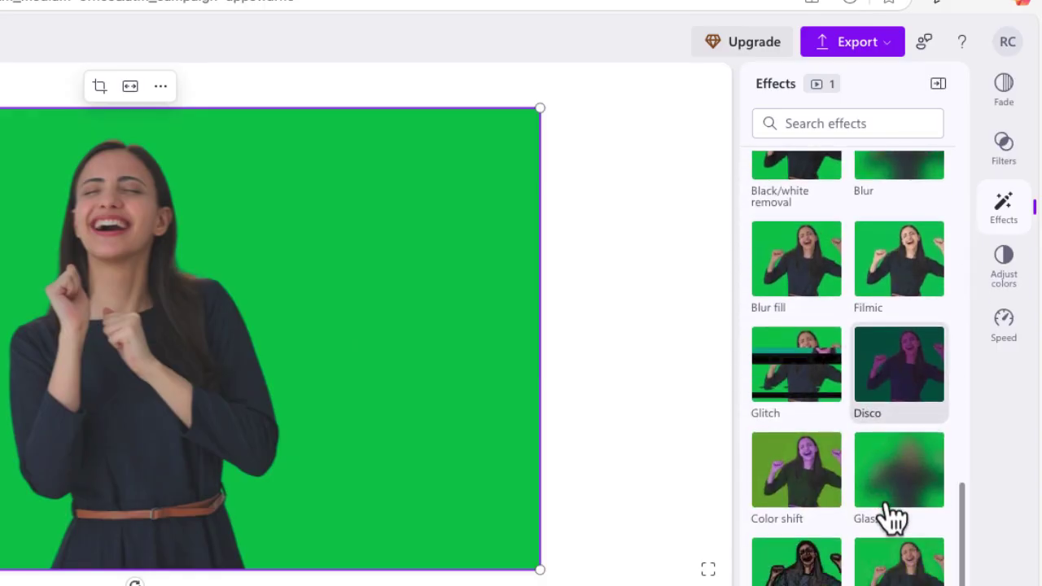
pyautogui.scroll(-1, 894, 518)
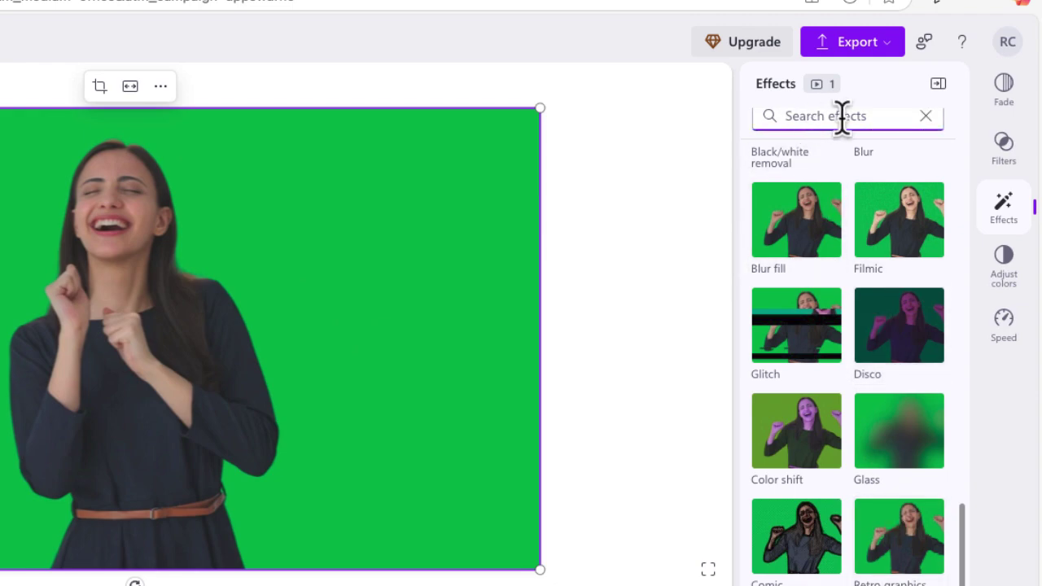
pyautogui.write('gree')
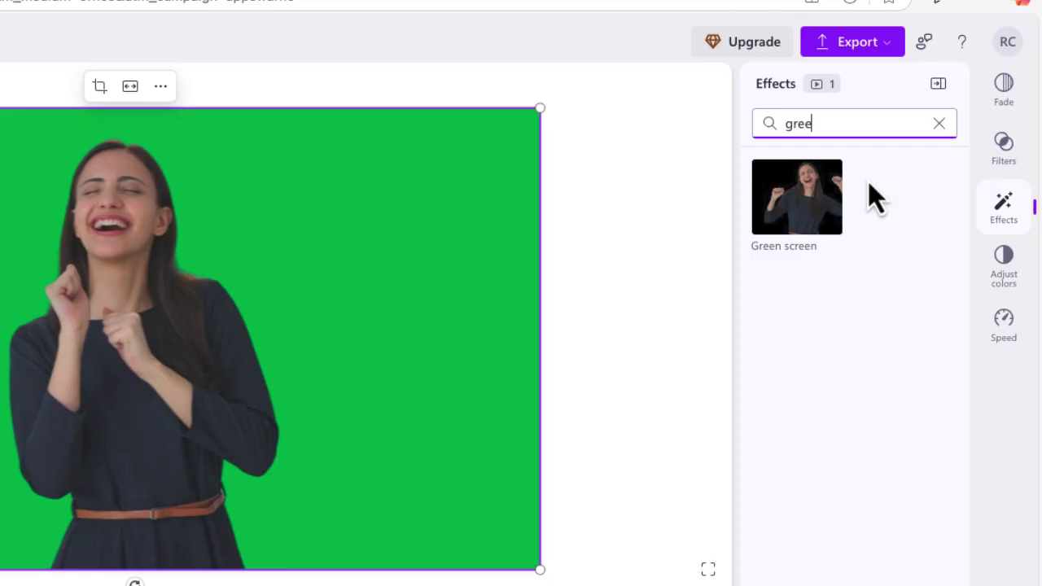
pyautogui.click(822, 208)
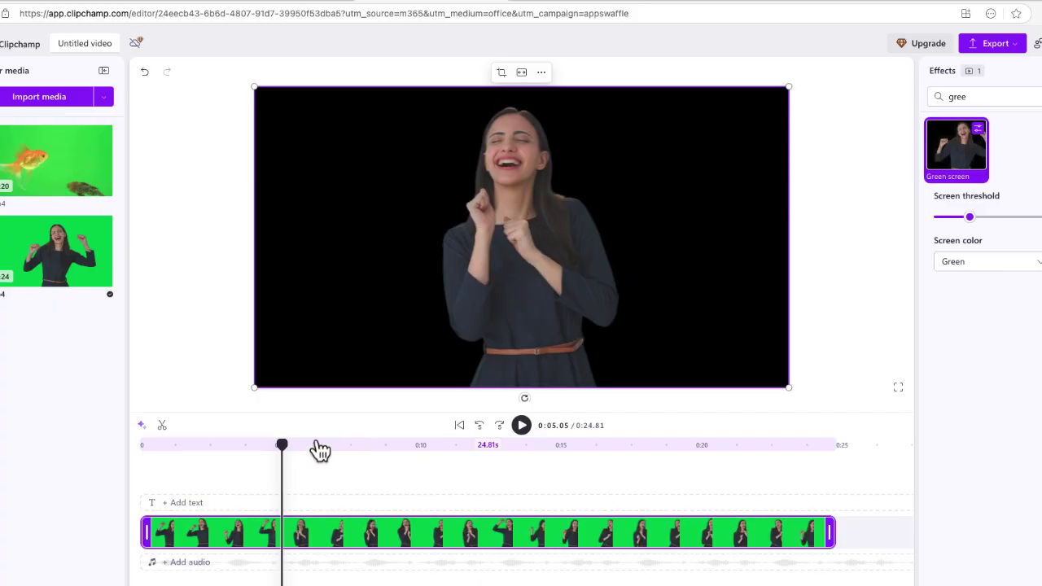
pyautogui.moveTo(283, 448); pyautogui.dragTo(214, 446)
pyautogui.click(521, 425)
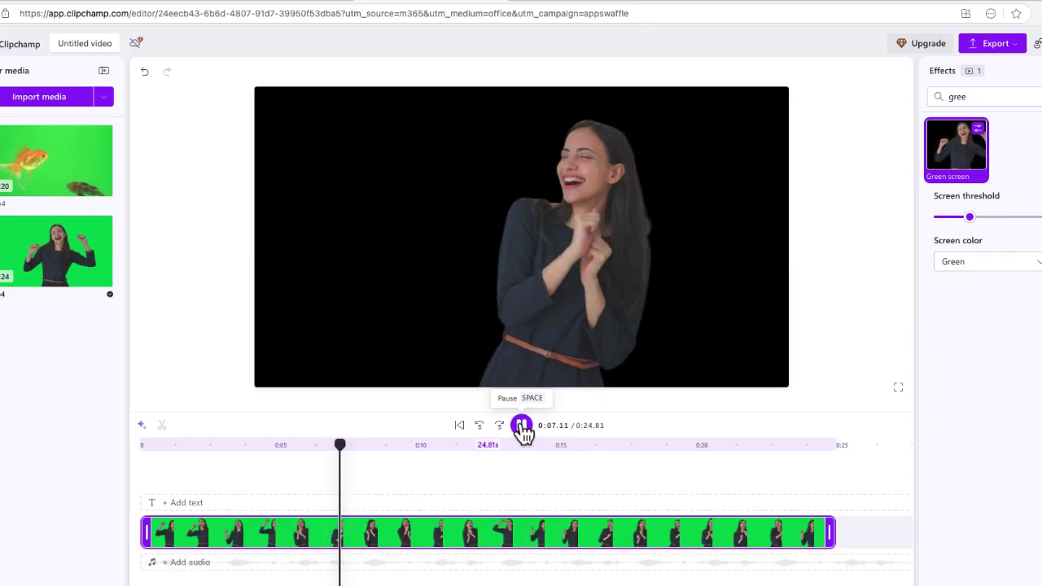
pyautogui.click(521, 426)
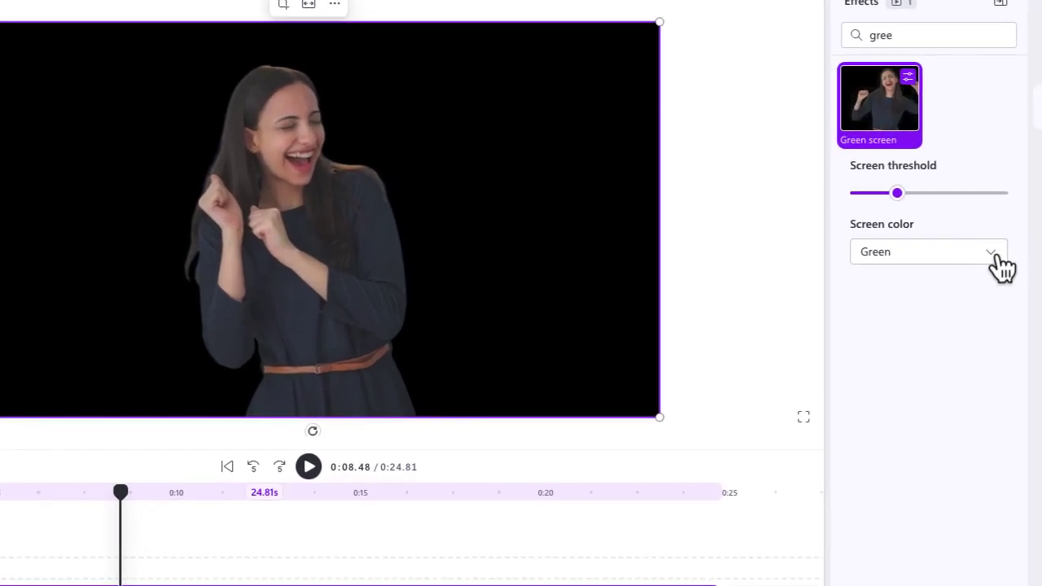
pyautogui.click(1036, 262)
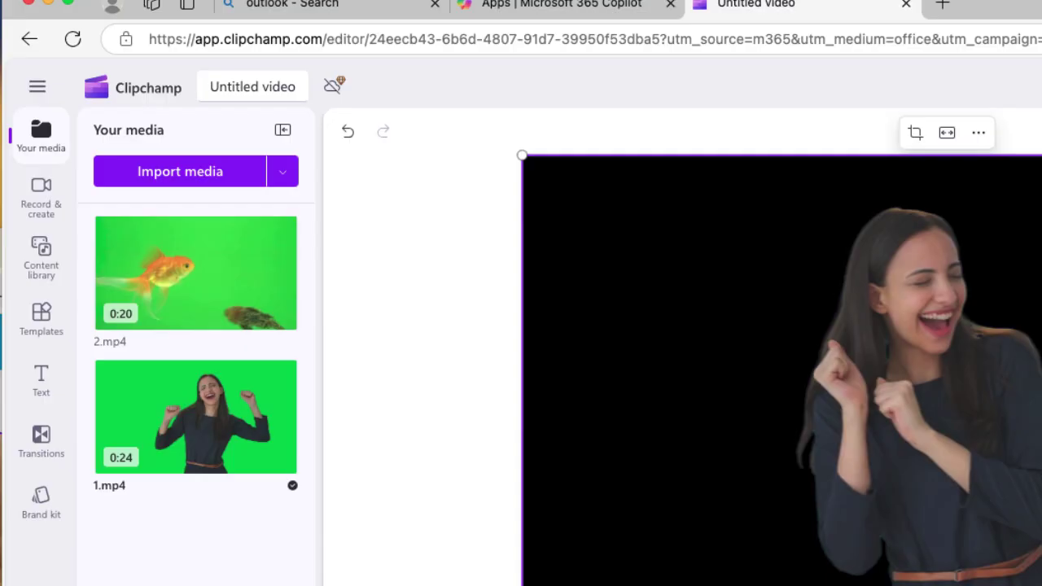
# - Search the content library for 'disc', limit to free visuals, and list all 10 disco videos
pyautogui.click(38, 269)
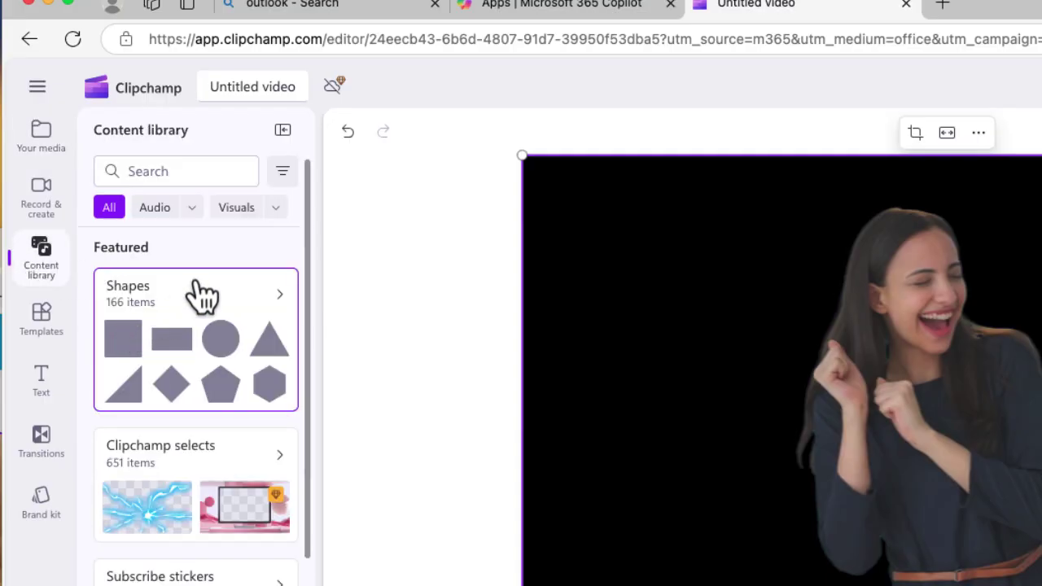
pyautogui.click(177, 172)
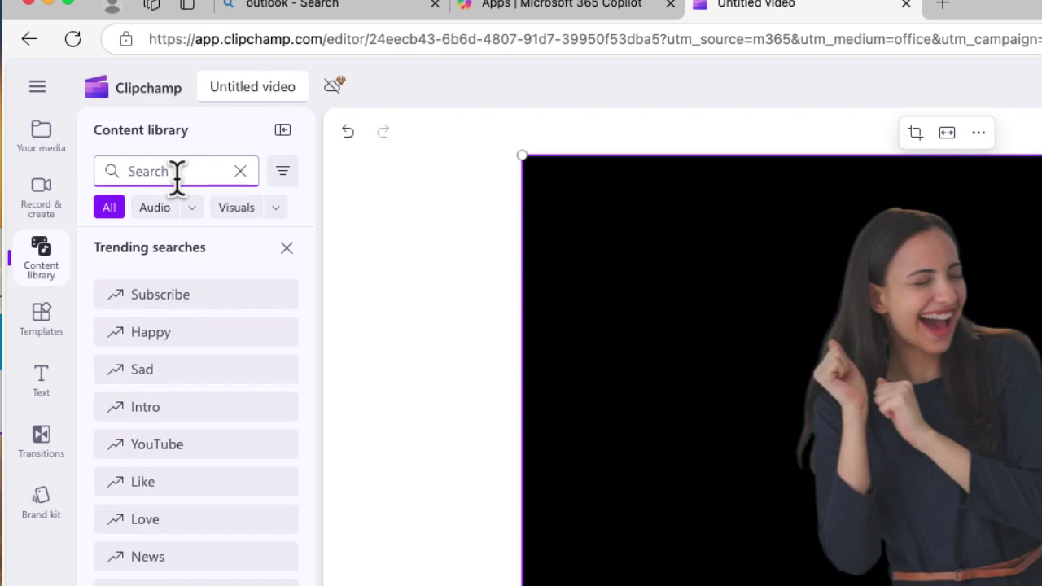
pyautogui.write('disco')
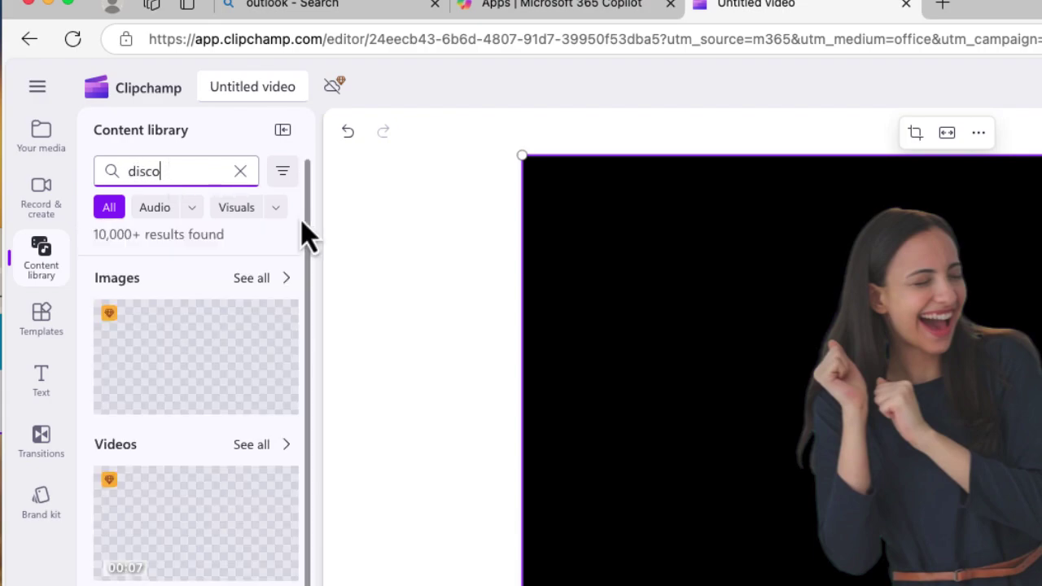
pyautogui.click(244, 221)
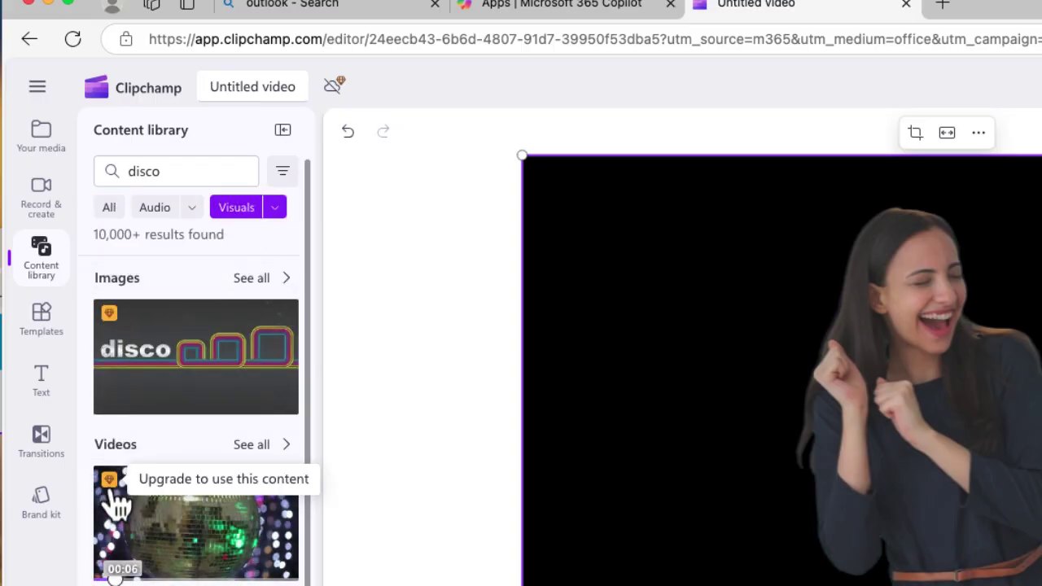
pyautogui.click(282, 171)
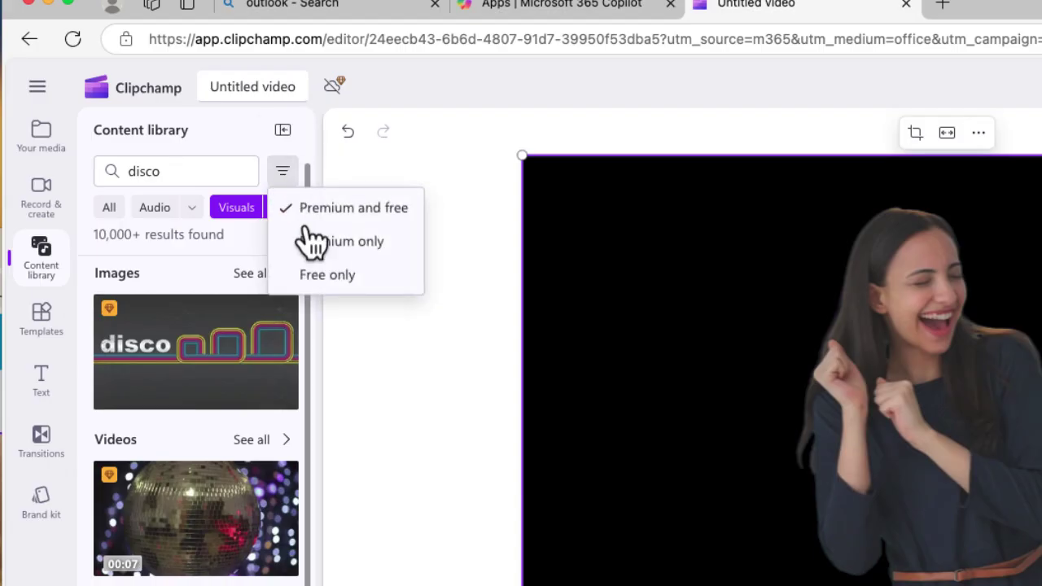
pyautogui.click(321, 275)
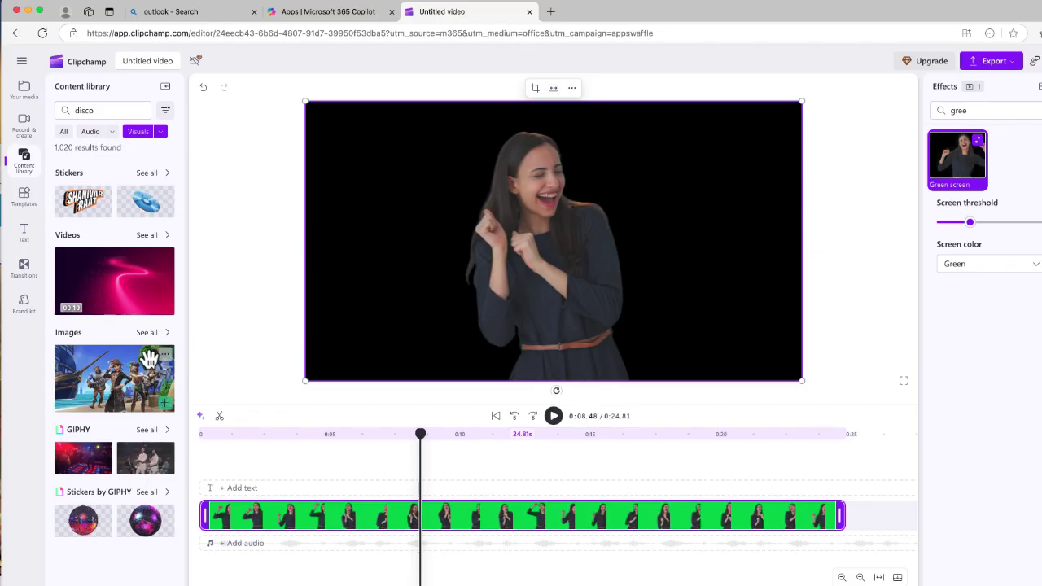
pyautogui.click(149, 235)
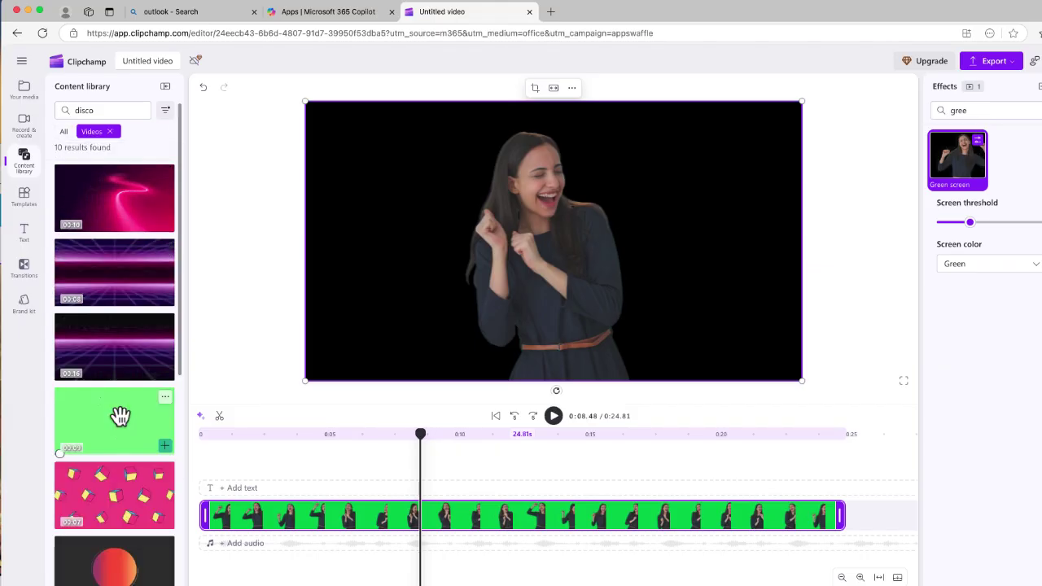
pyautogui.scroll(-5, 123, 415)
pyautogui.scroll(-2, 120, 415)
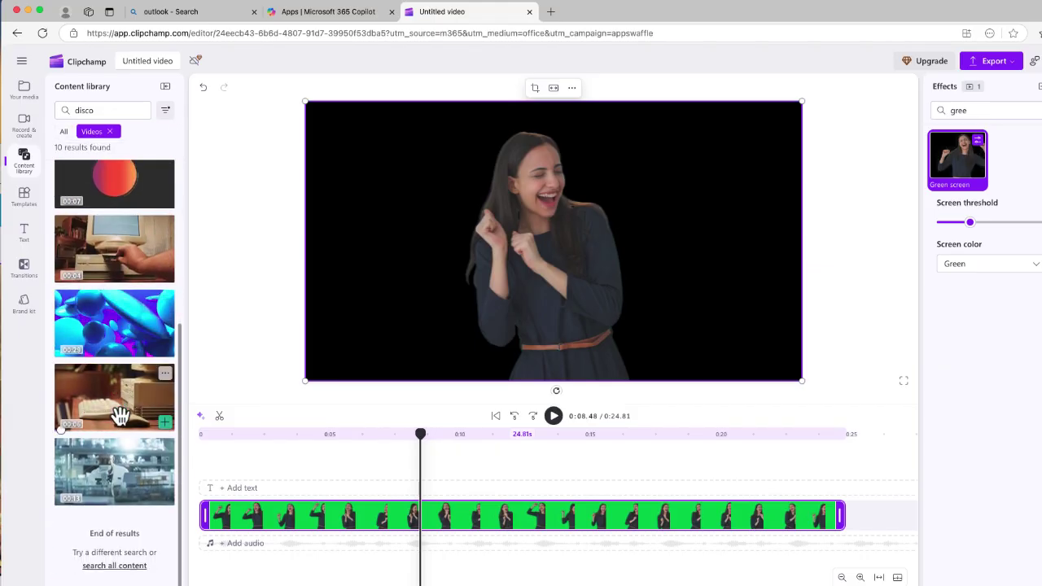
pyautogui.scroll(10, 122, 398)
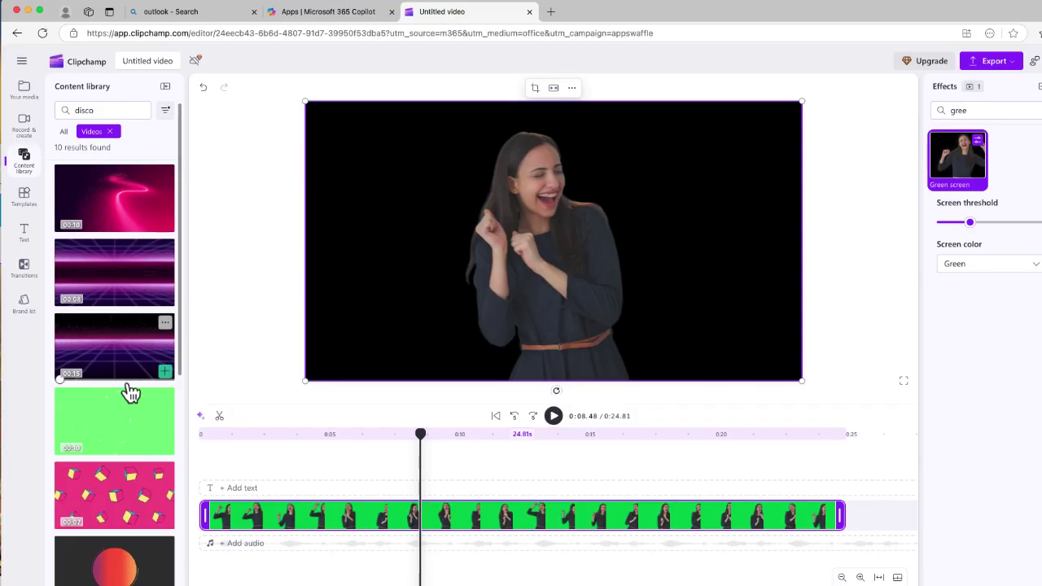
# - Place the synthwave grid video under the dancer clip and preview the combination
pyautogui.moveTo(139, 335); pyautogui.dragTo(239, 556)
pyautogui.moveTo(420, 434); pyautogui.dragTo(199, 434)
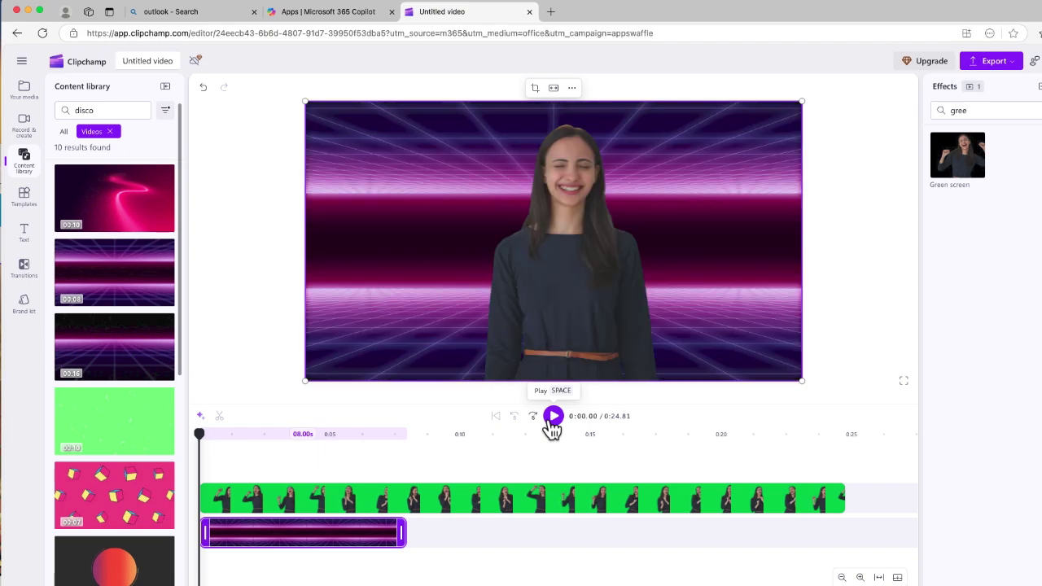
pyautogui.click(554, 416)
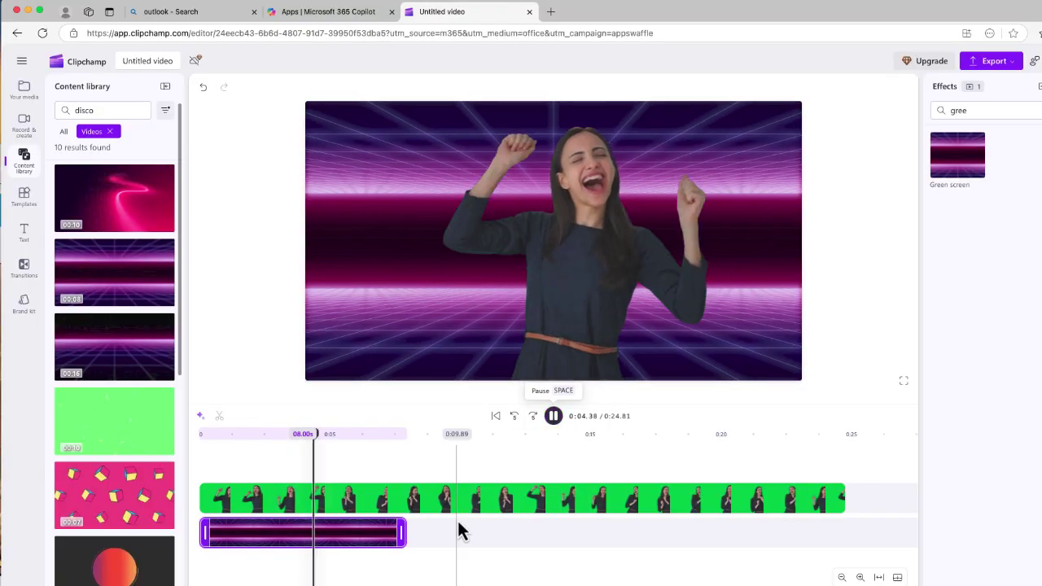
pyautogui.moveTo(401, 533); pyautogui.dragTo(426, 534)
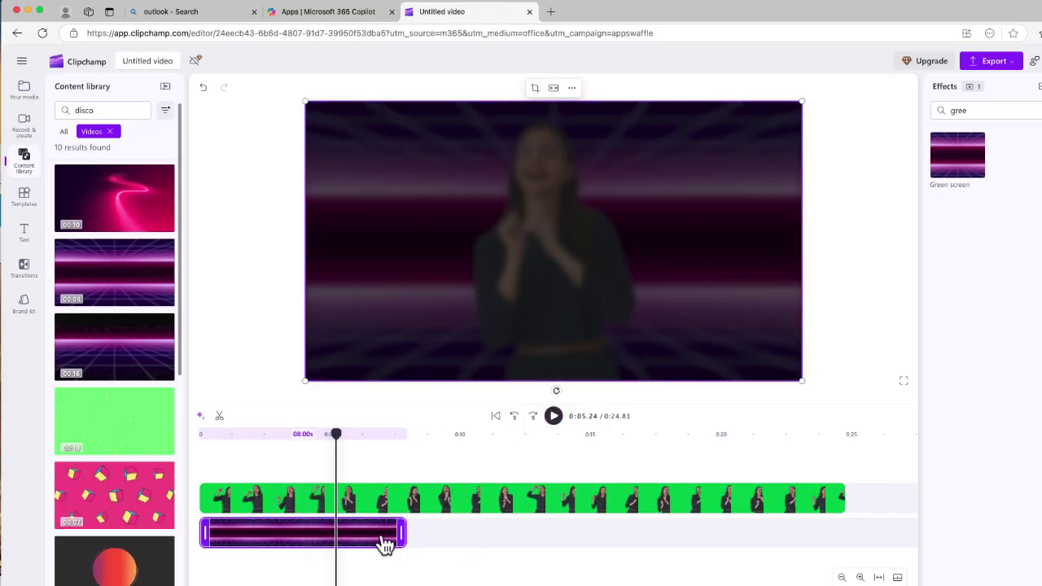
# - Paste synthwave copies at about 10 and 21 seconds and close the gaps between them
pyautogui.moveTo(348, 446); pyautogui.dragTo(395, 473)
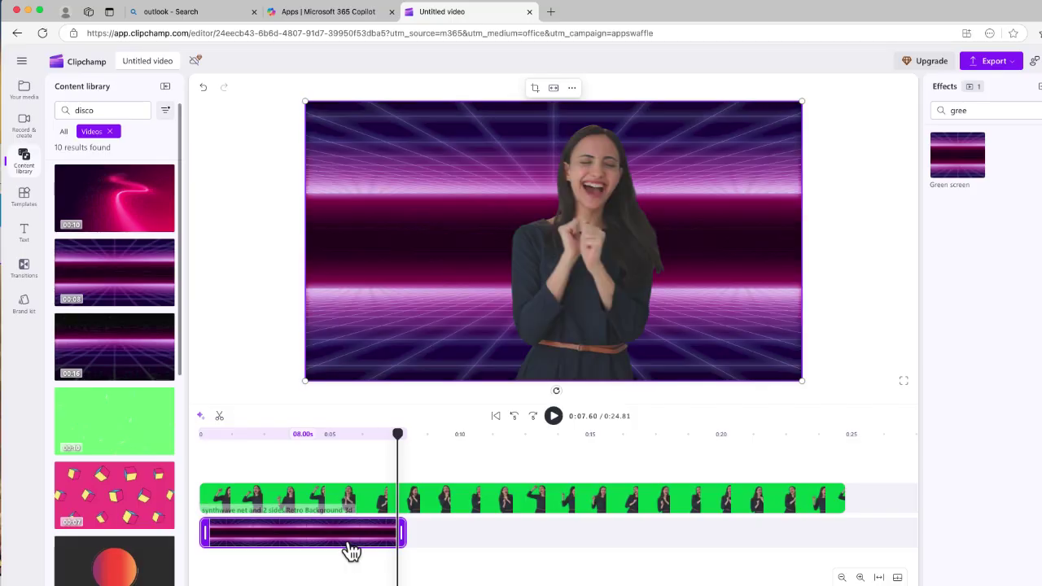
pyautogui.click(465, 445)
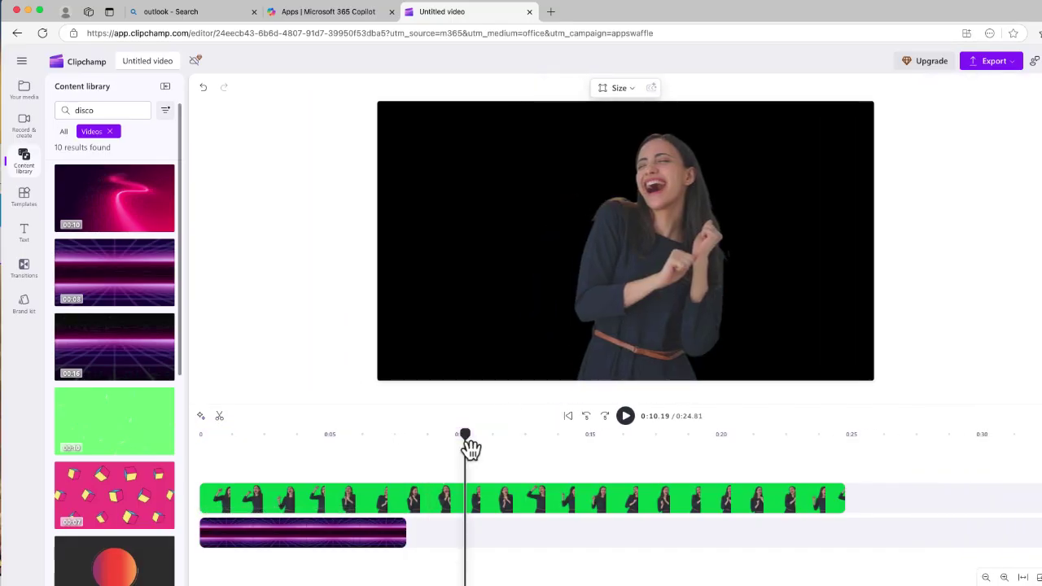
pyautogui.hotkey('ctrl', 'v')
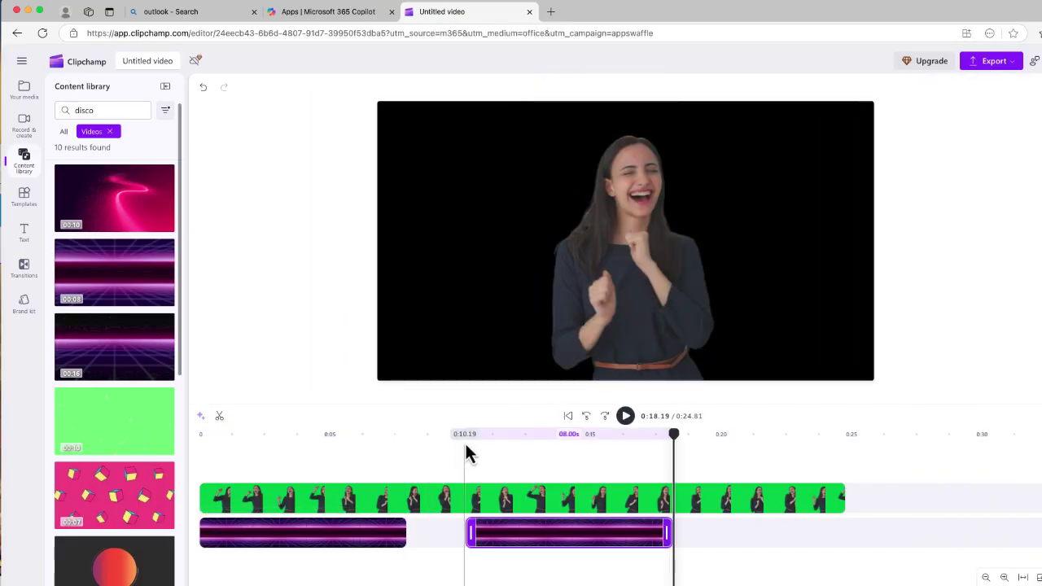
pyautogui.click(760, 436)
pyautogui.hotkey('ctrl', 'v')
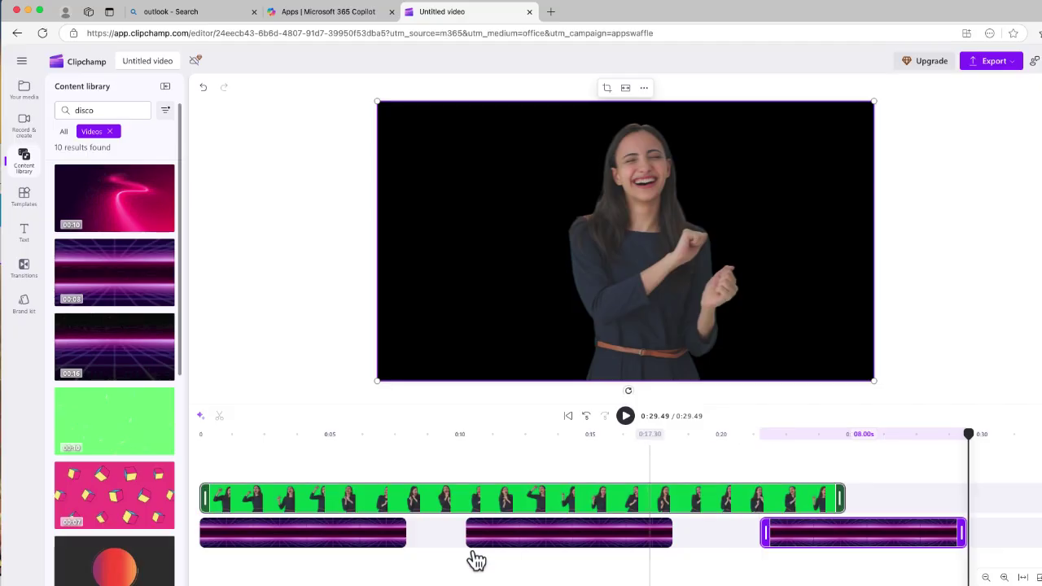
pyautogui.click(436, 535)
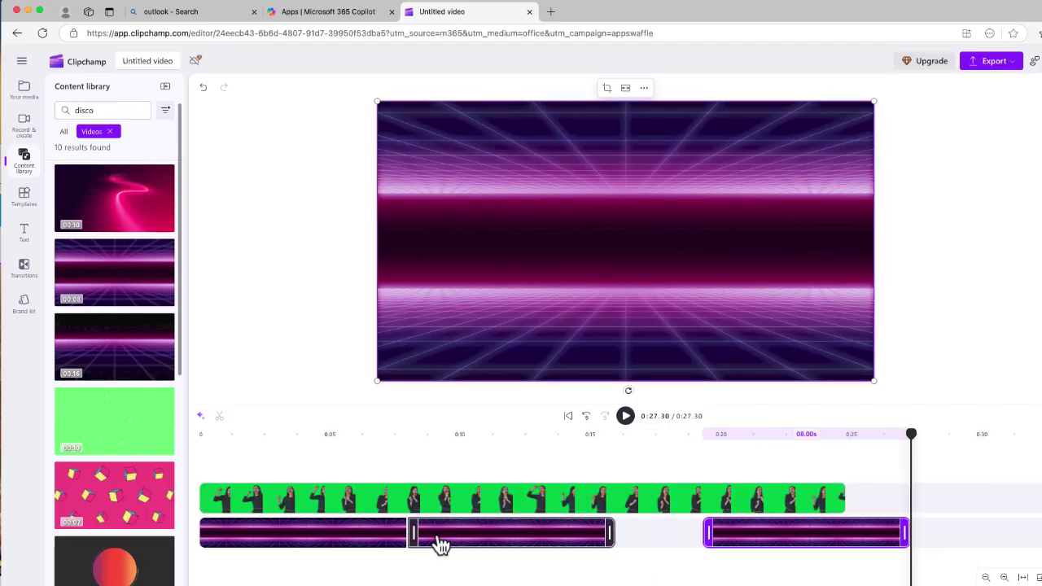
pyautogui.click(659, 534)
# - Add a final synthwave copy on the lower track and trim it to end at 0:24.81
pyautogui.click(865, 546)
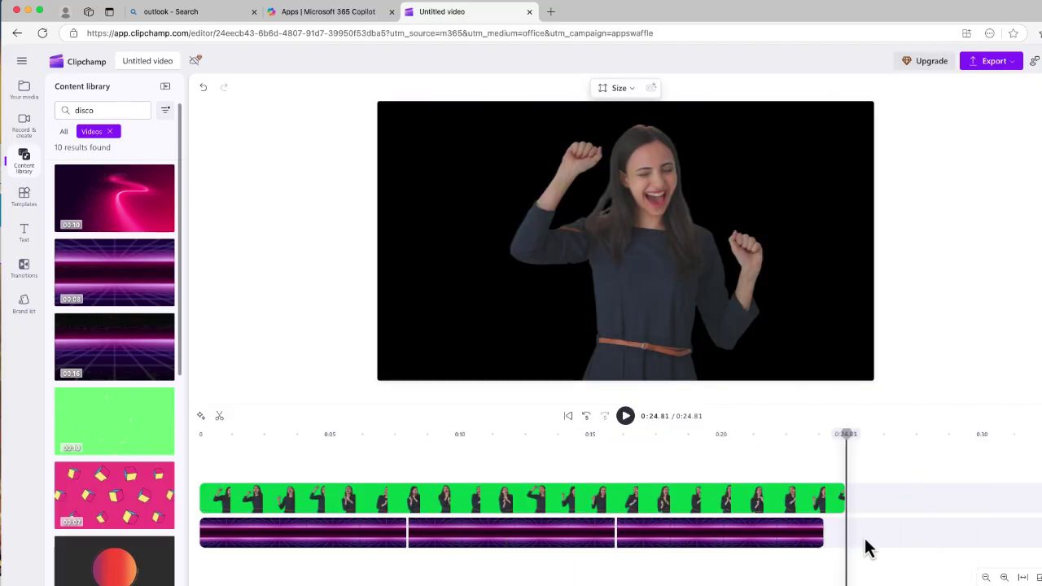
pyautogui.hotkey('ctrl', 'v')
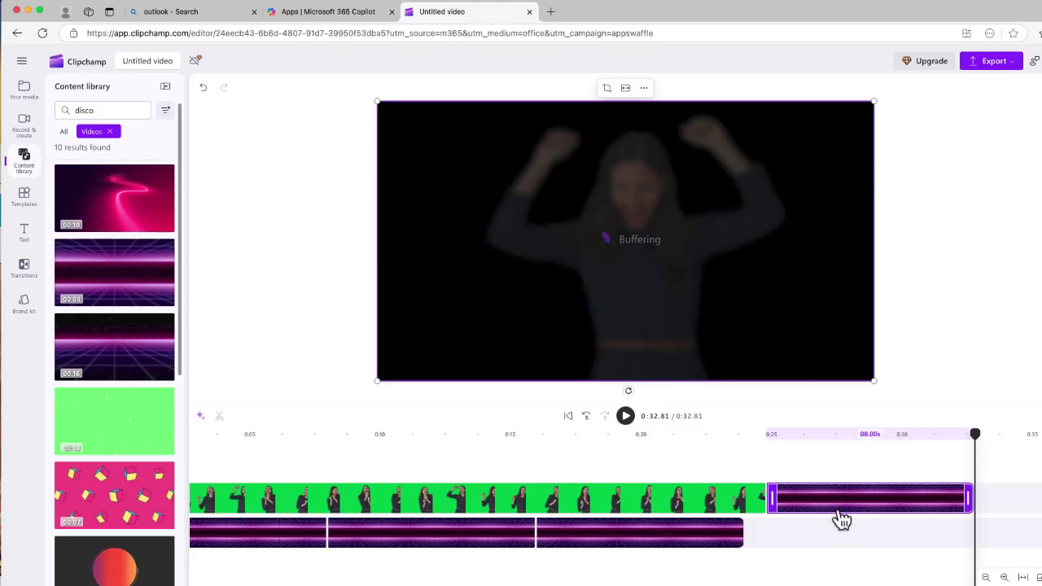
pyautogui.moveTo(842, 516); pyautogui.dragTo(844, 539)
pyautogui.click(761, 535)
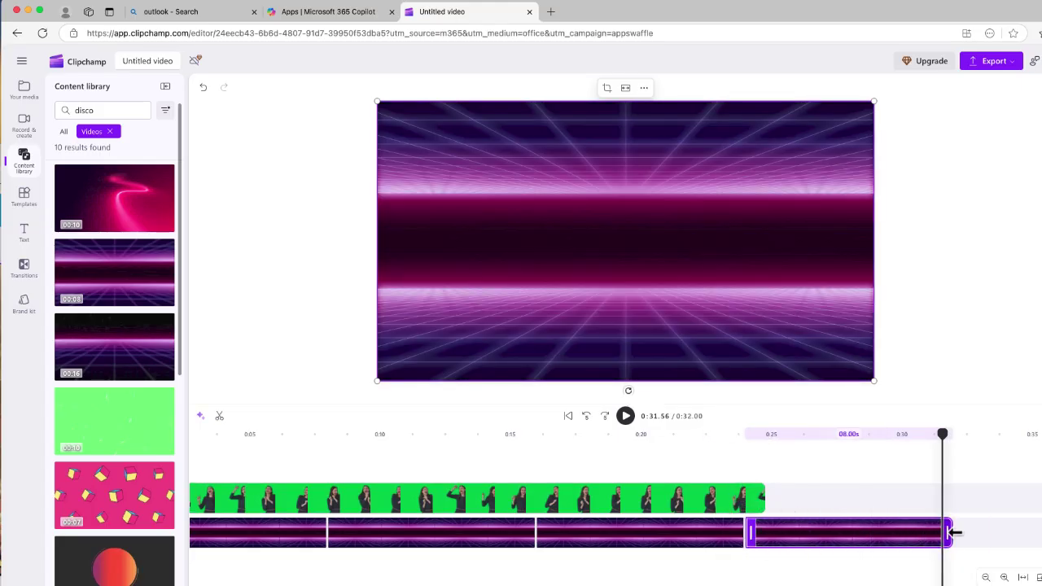
pyautogui.moveTo(954, 532); pyautogui.dragTo(755, 529)
pyautogui.moveTo(542, 434); pyautogui.dragTo(292, 479)
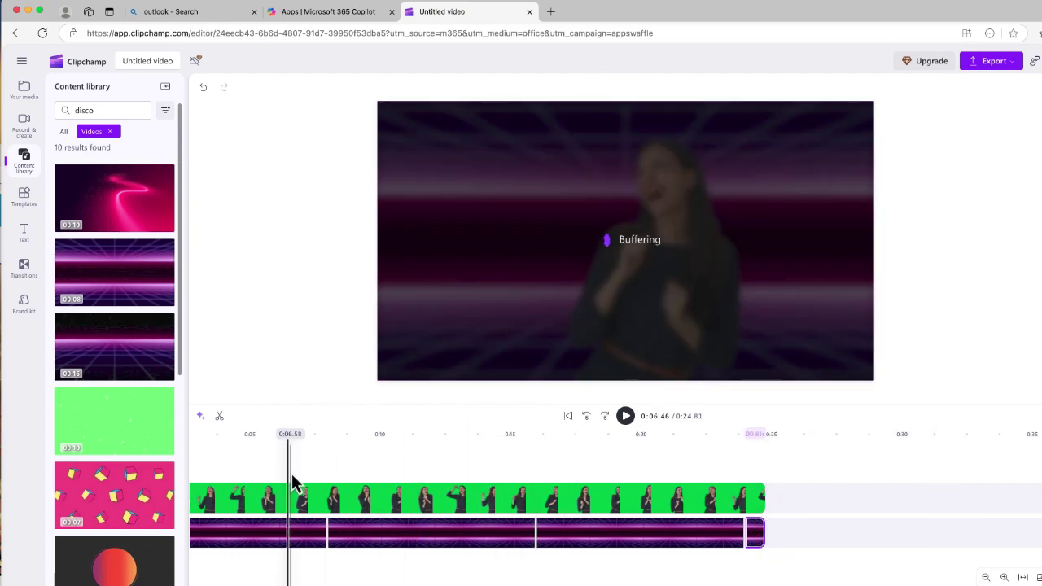
pyautogui.click(767, 453)
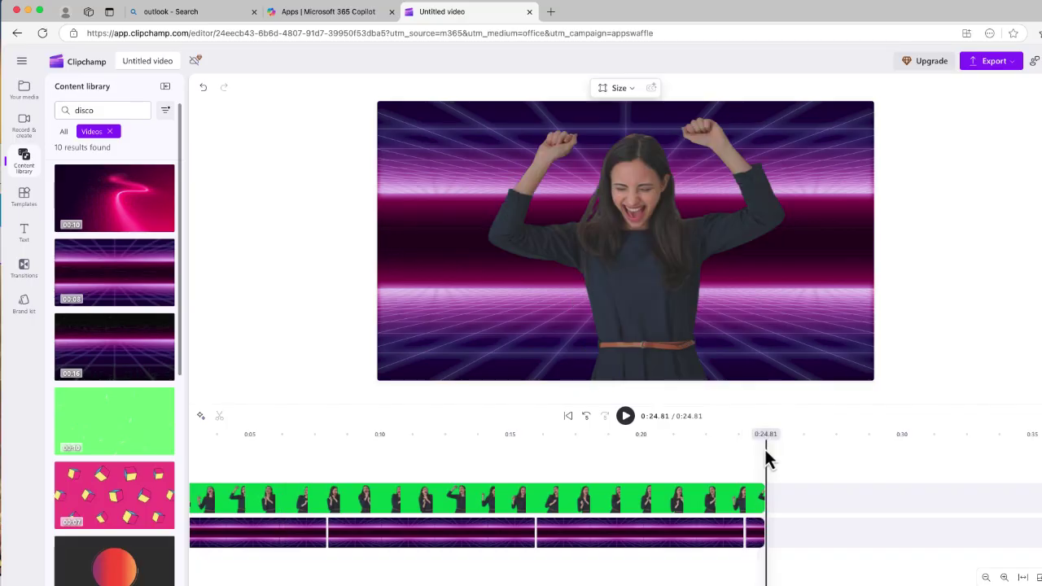
# - Add the 2.mp4 goldfish clip after the dancer, extending the video to 45.01 seconds
pyautogui.click(25, 91)
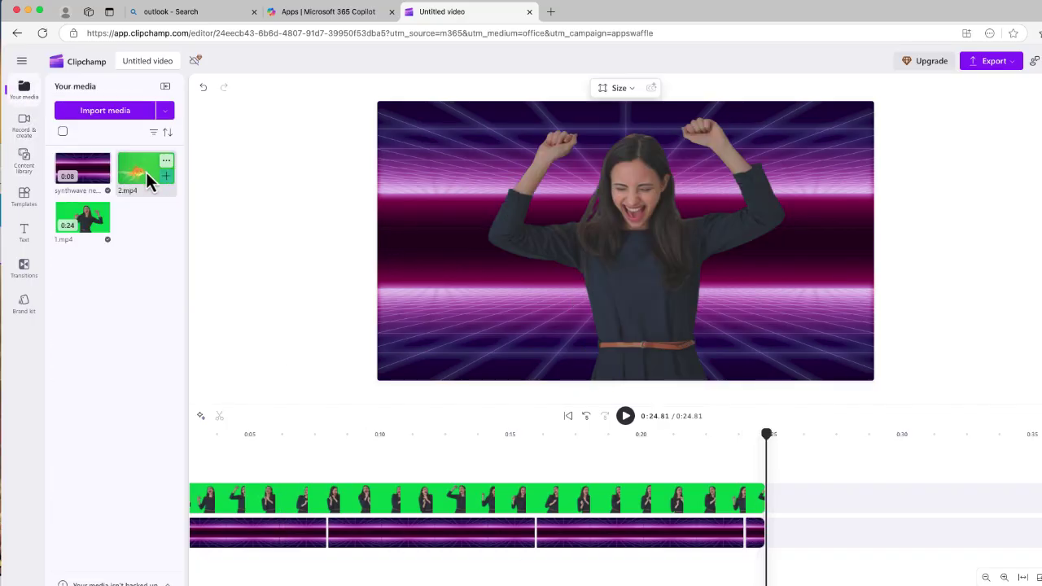
pyautogui.click(167, 183)
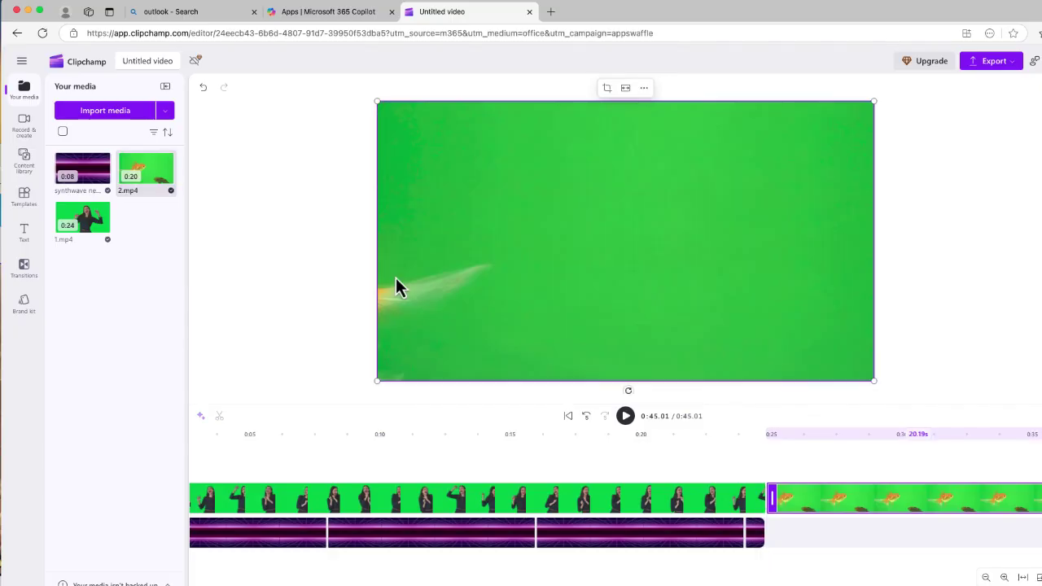
pyautogui.hscroll(5, 693, 567)
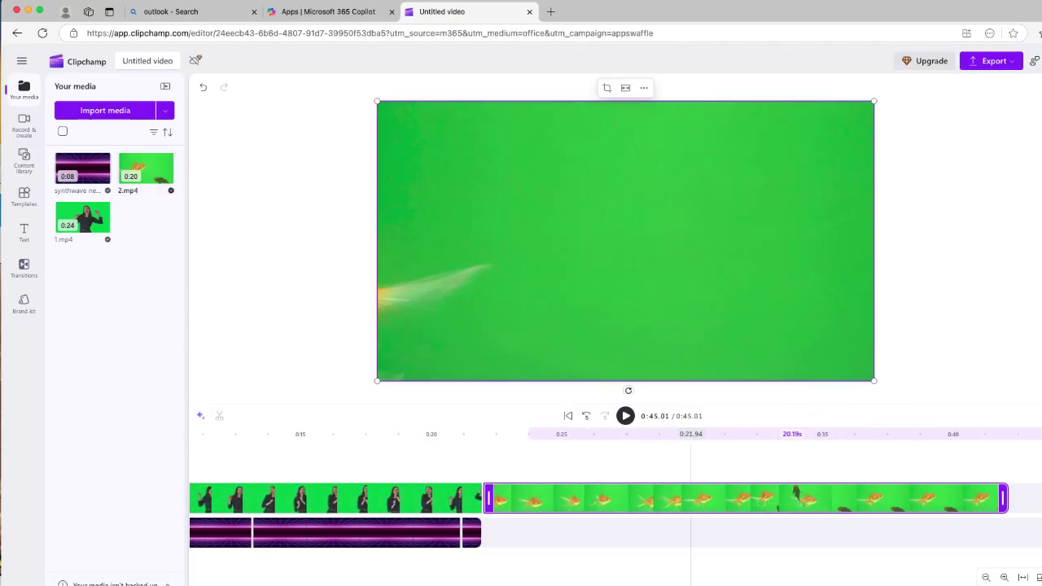
pyautogui.moveTo(527, 435); pyautogui.dragTo(636, 458)
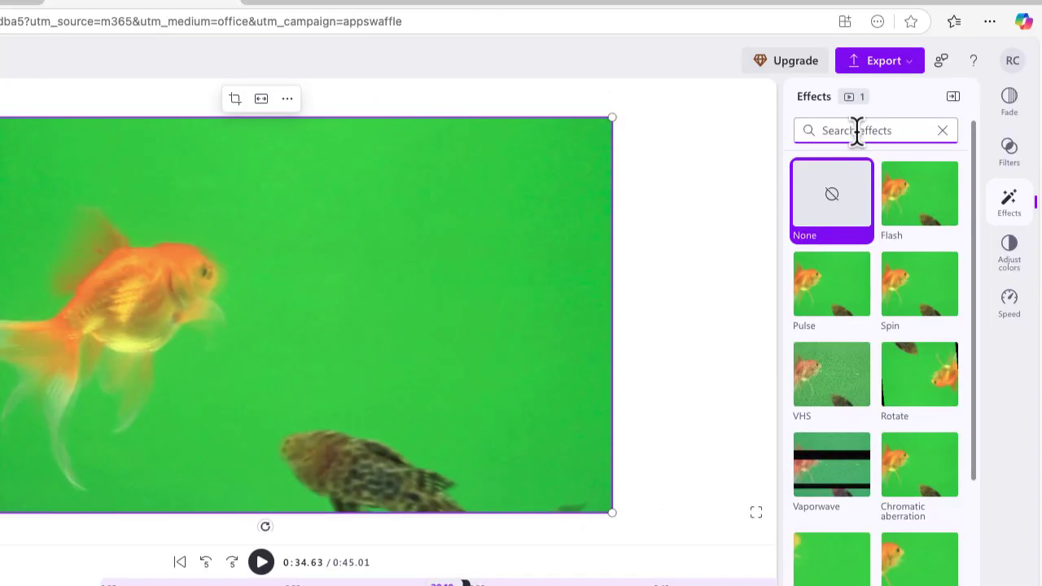
# - Apply Green screen to 2.mp4 and tune the threshold for a clean black key around the goldfish
pyautogui.write('green')
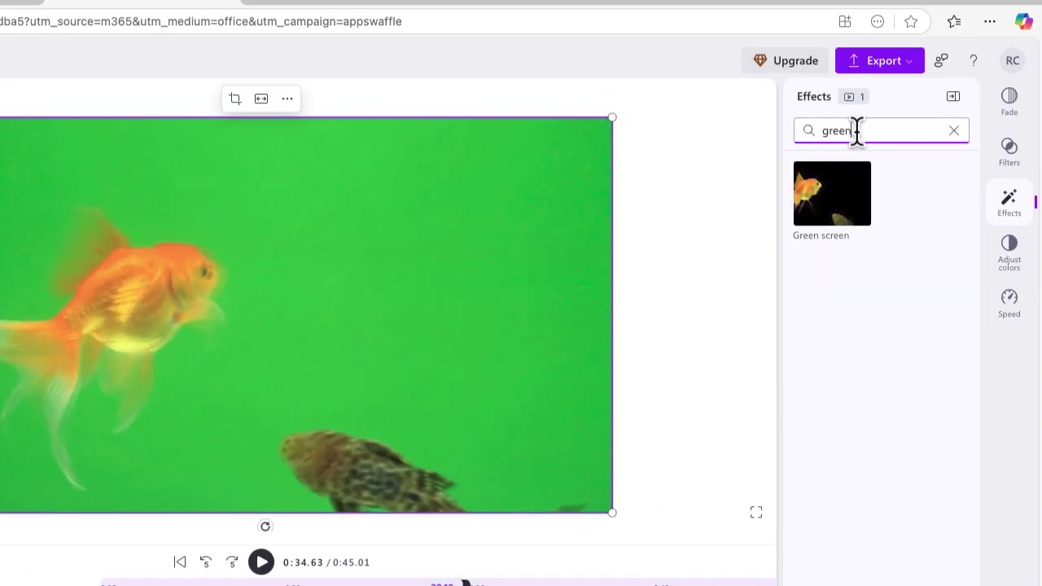
pyautogui.click(843, 221)
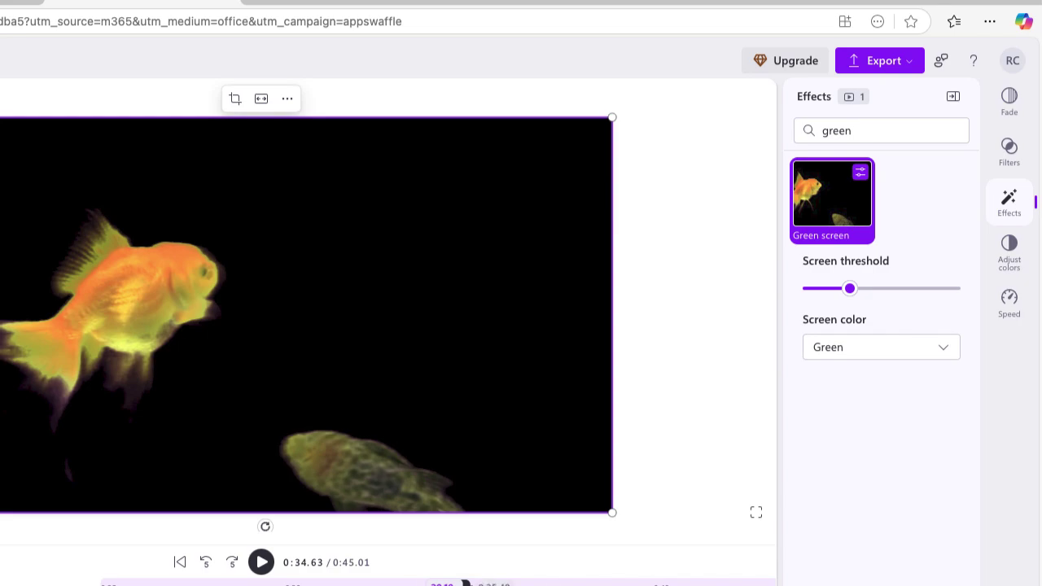
pyautogui.click(341, 585)
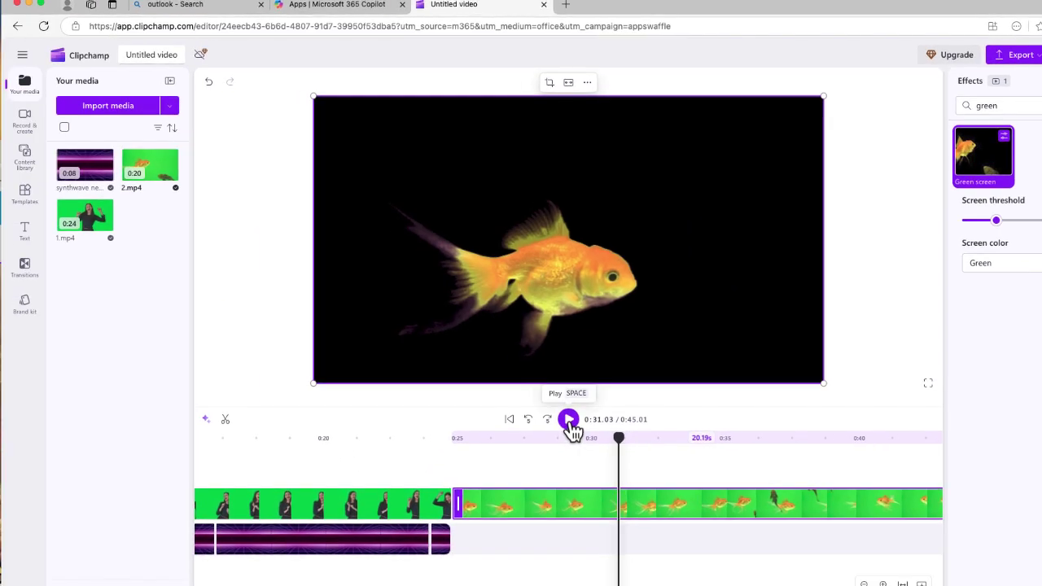
pyautogui.click(261, 561)
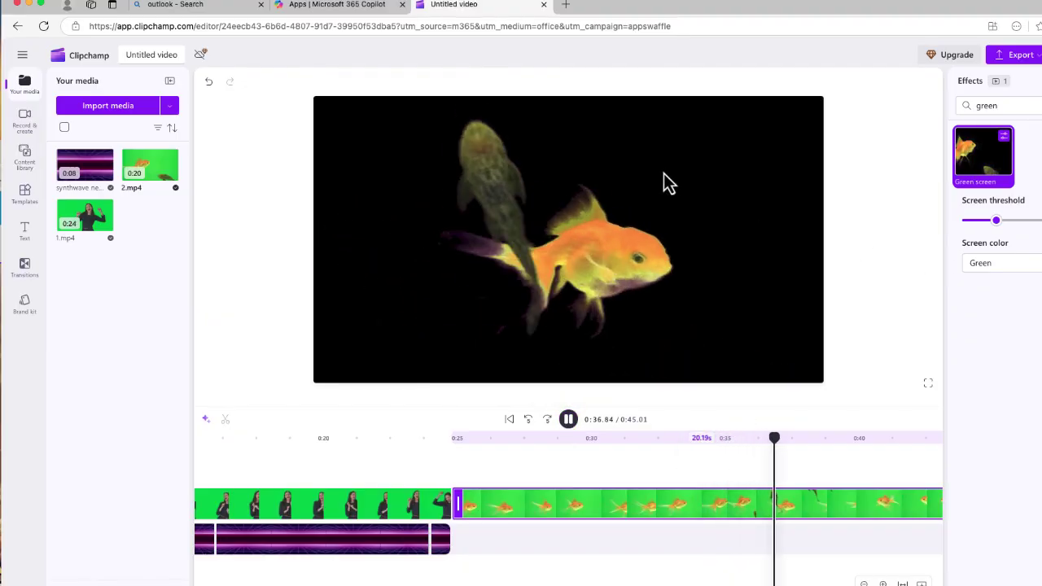
pyautogui.moveTo(996, 220); pyautogui.dragTo(1035, 231)
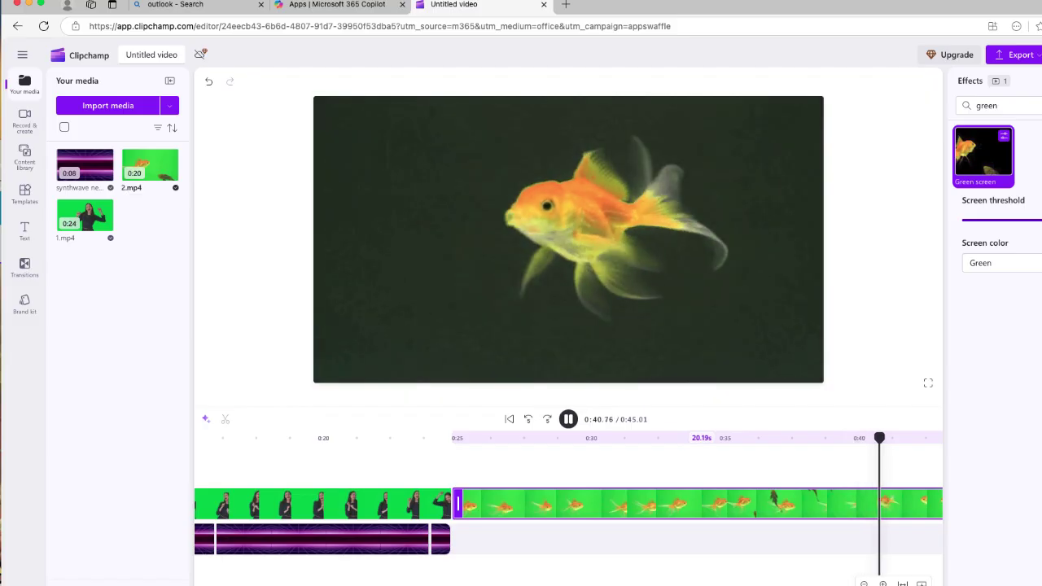
pyautogui.moveTo(1034, 222)
pyautogui.mouseDown()
pyautogui.moveTo(1007, 230)
pyautogui.moveTo(1017, 233)
pyautogui.mouseUp()
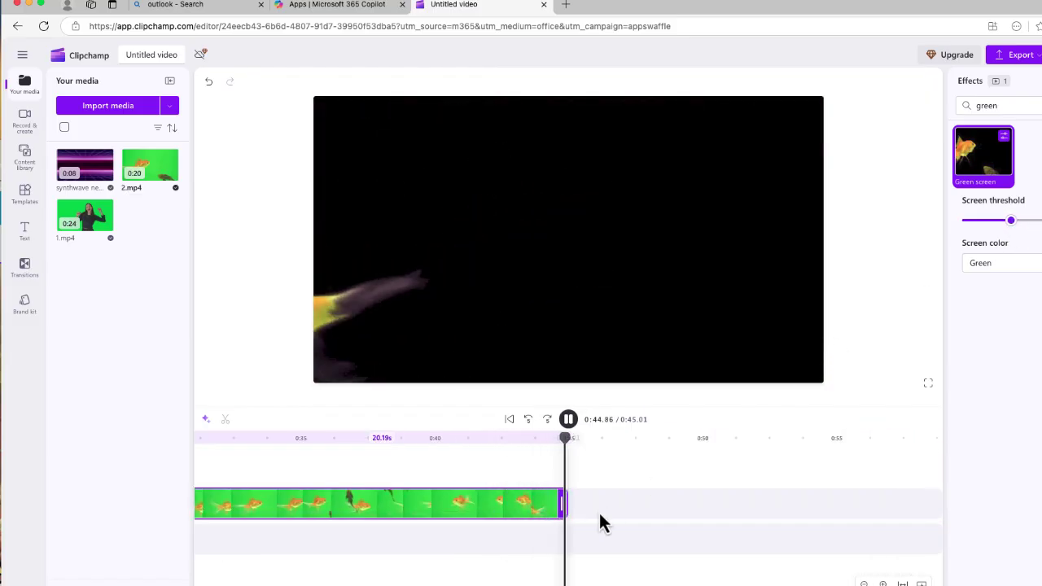
pyautogui.moveTo(573, 453); pyautogui.dragTo(334, 469)
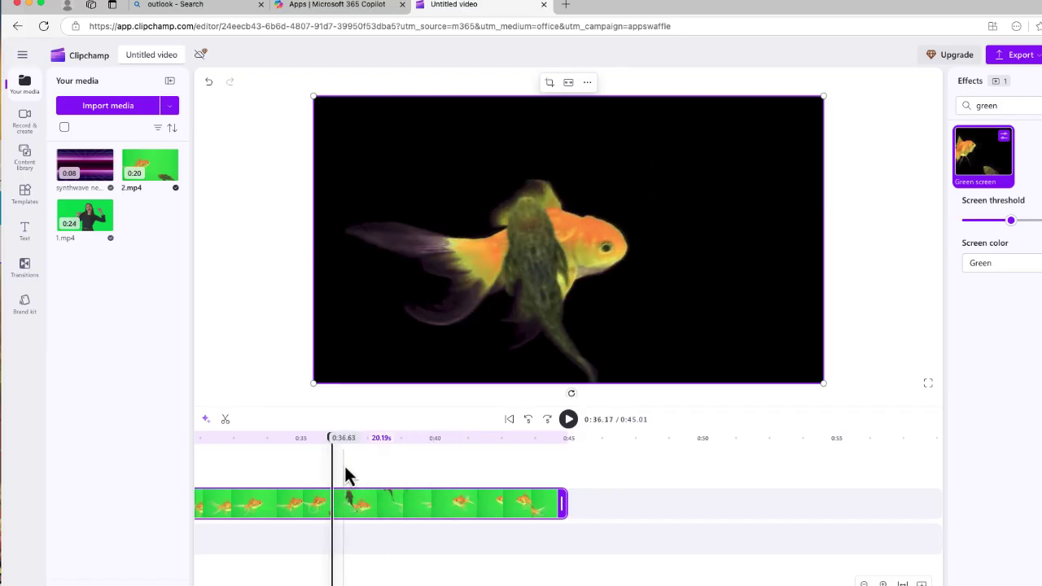
pyautogui.hscroll(-1, 361, 458)
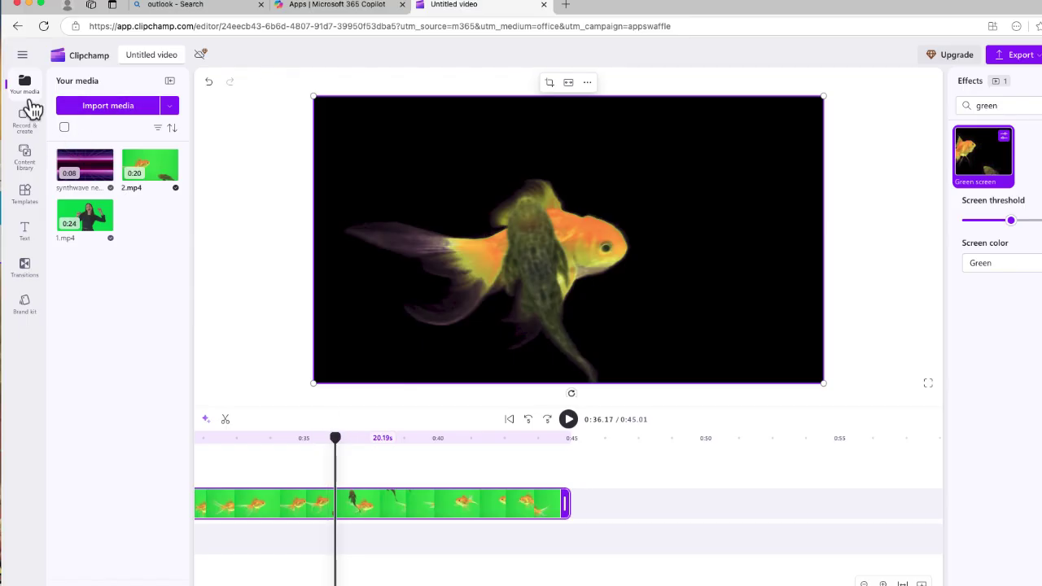
# - Search 'underwater', add the dolphin clip, duplicate it, and slide one copy under the goldfish
pyautogui.click(25, 167)
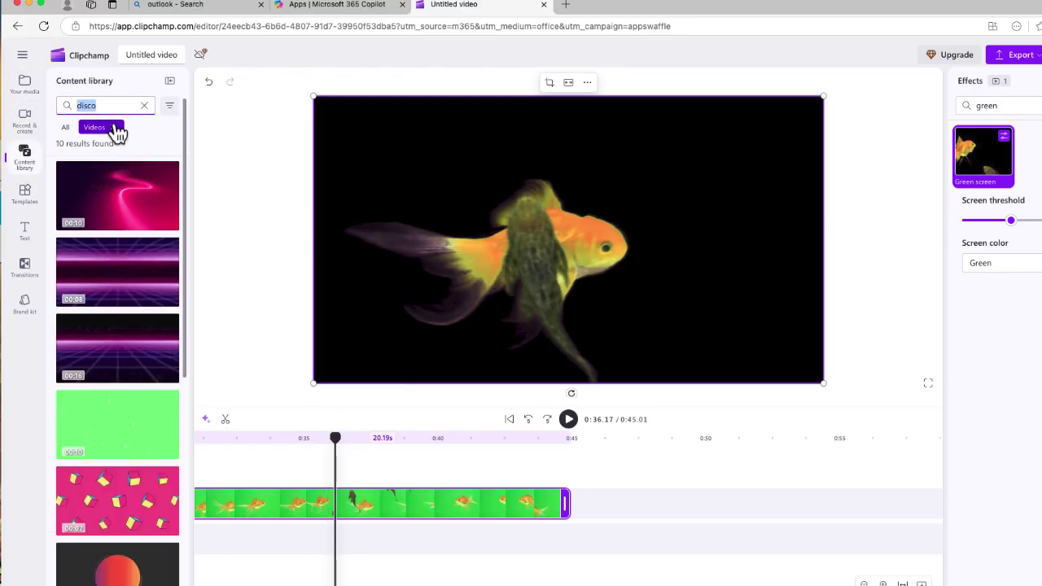
pyautogui.write('underwater')
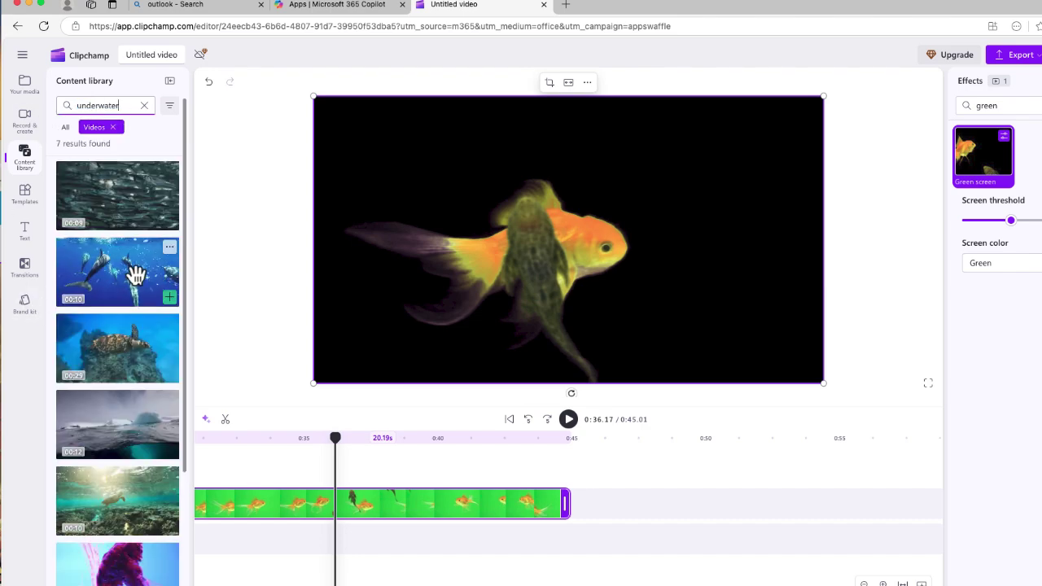
pyautogui.click(169, 299)
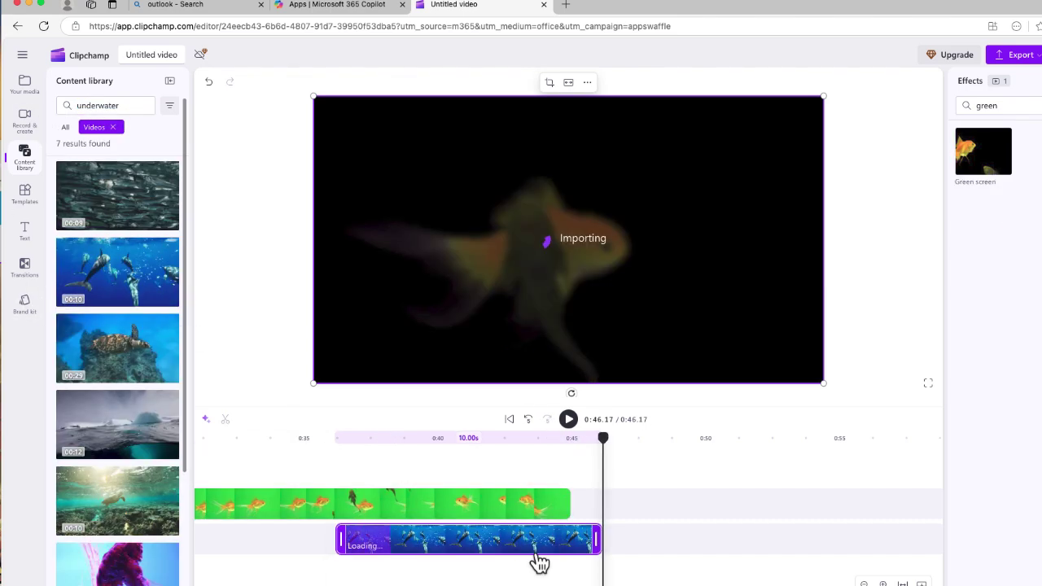
pyautogui.press('super+d')
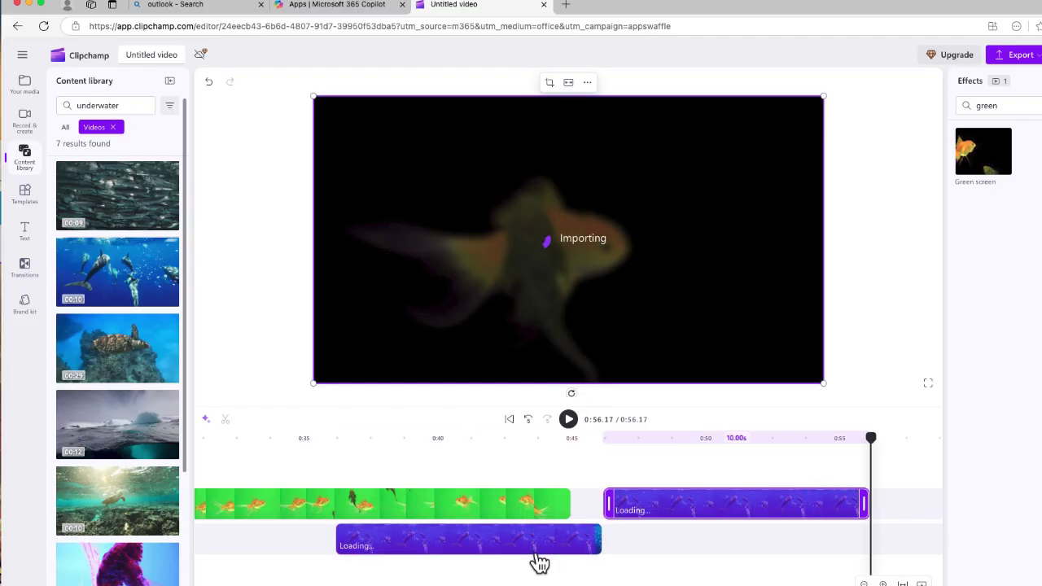
pyautogui.moveTo(483, 551); pyautogui.dragTo(310, 554)
pyautogui.click(282, 446)
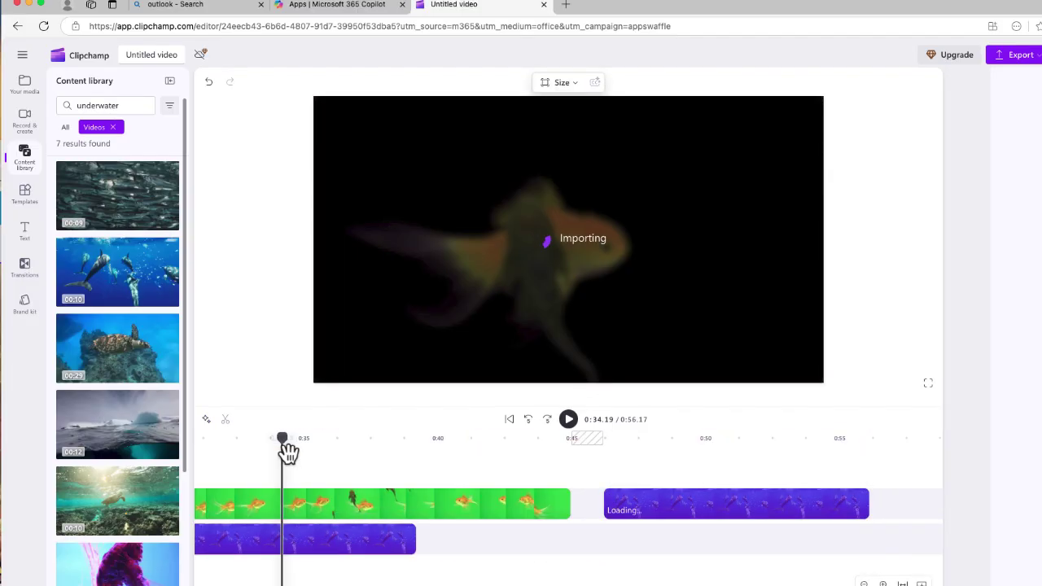
pyautogui.click(688, 509)
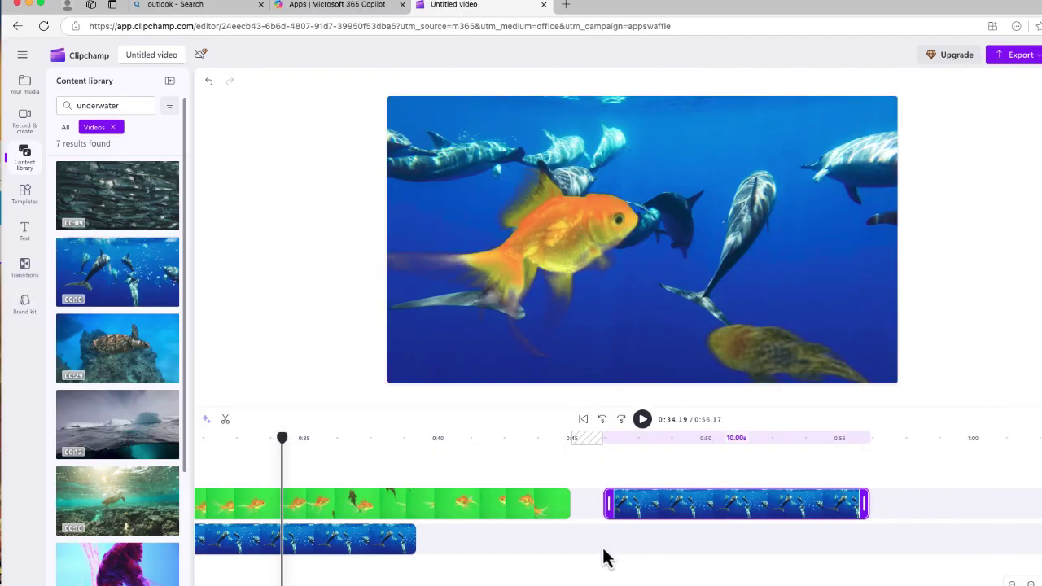
# - Move the upper dolphin copy to the lower track, close the gaps, and preview the goldfish section
pyautogui.moveTo(685, 504); pyautogui.dragTo(539, 550)
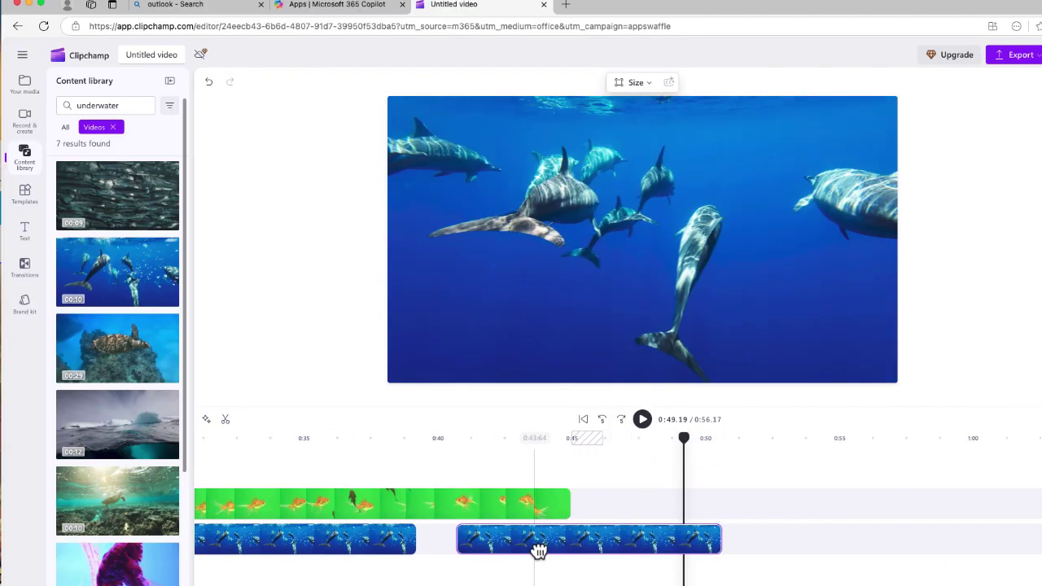
pyautogui.click(438, 544)
pyautogui.click(252, 443)
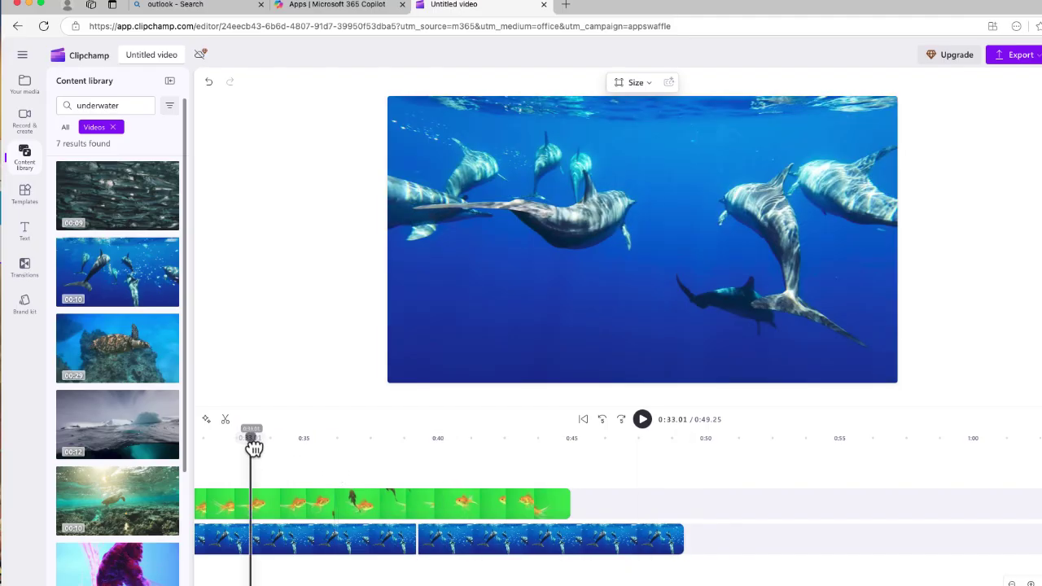
pyautogui.moveTo(256, 446); pyautogui.dragTo(224, 444)
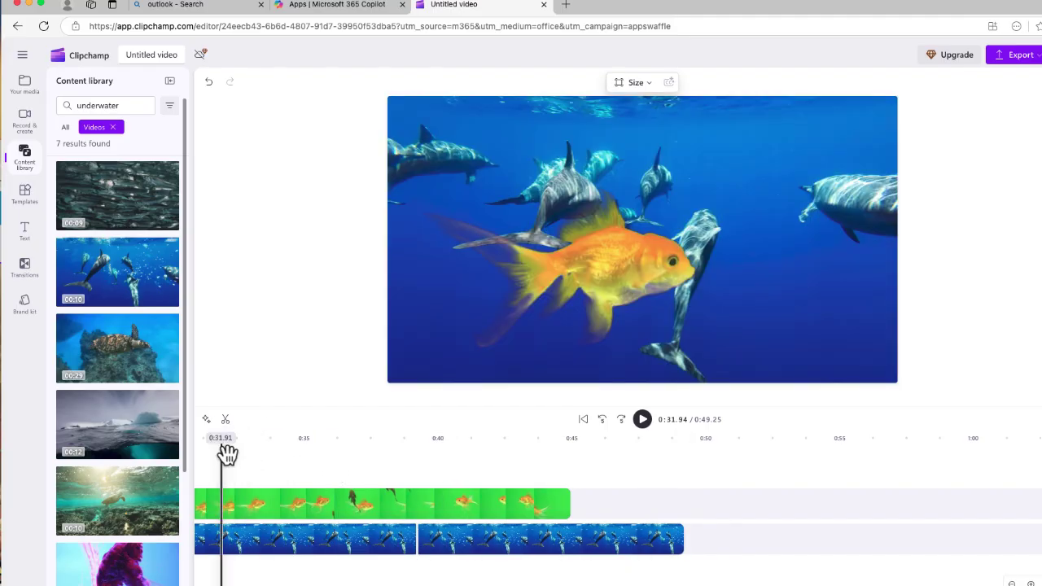
pyautogui.press('space')
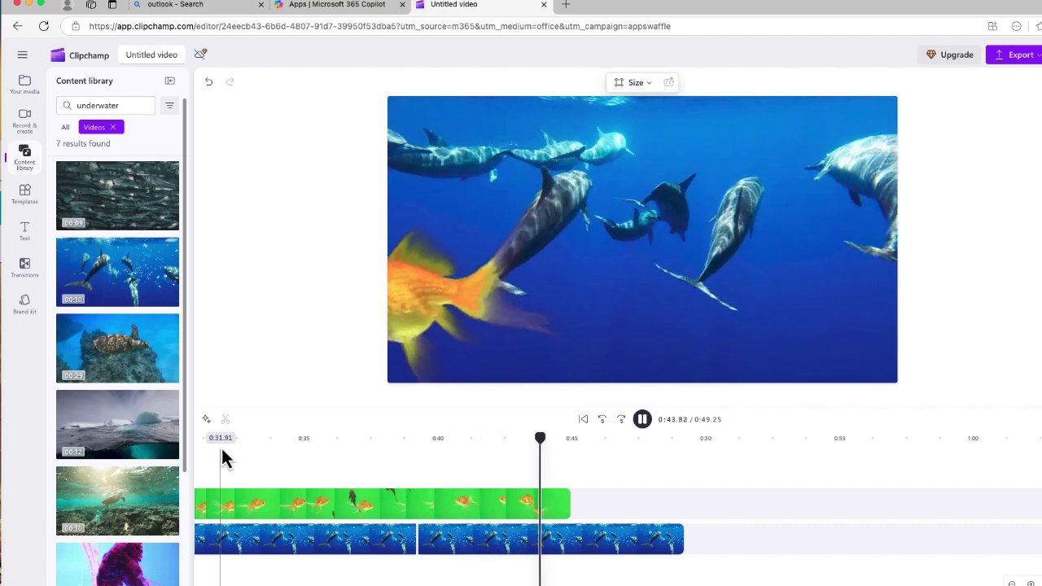
pyautogui.press('space')
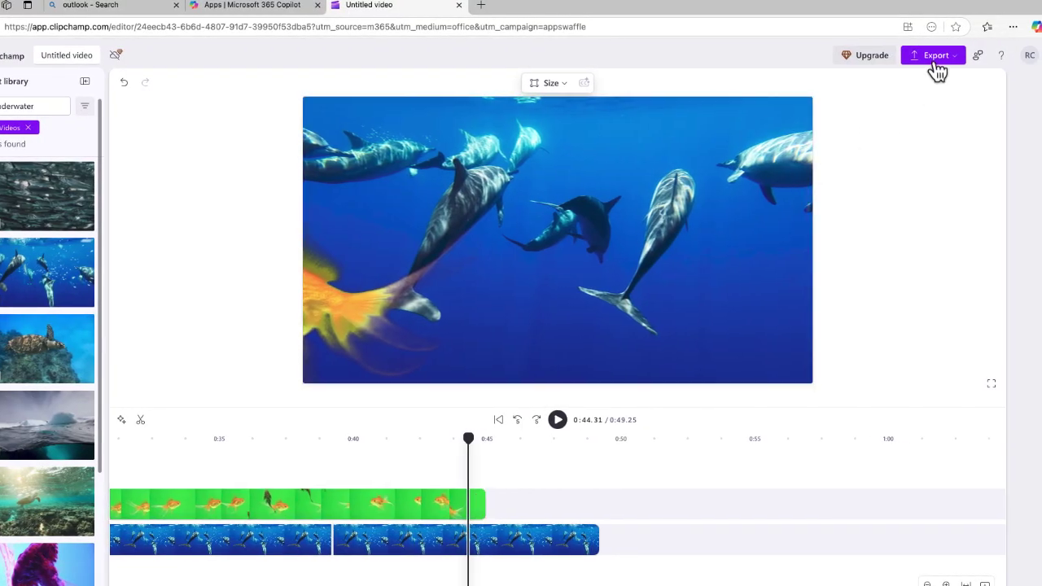
# - Open Export to show the 480p, 720p, 1080p and 4K quality choices
pyautogui.click(934, 59)
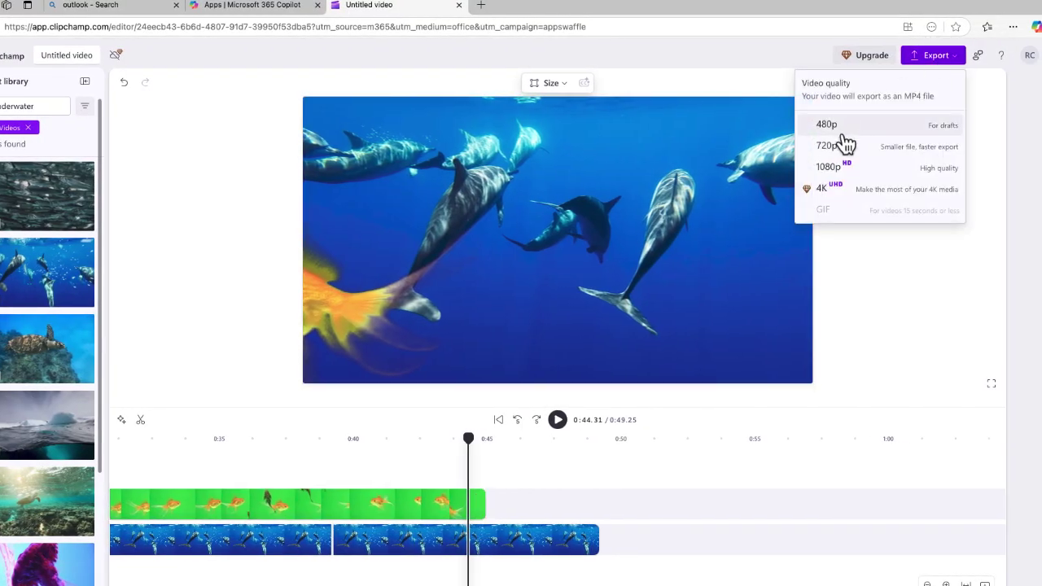